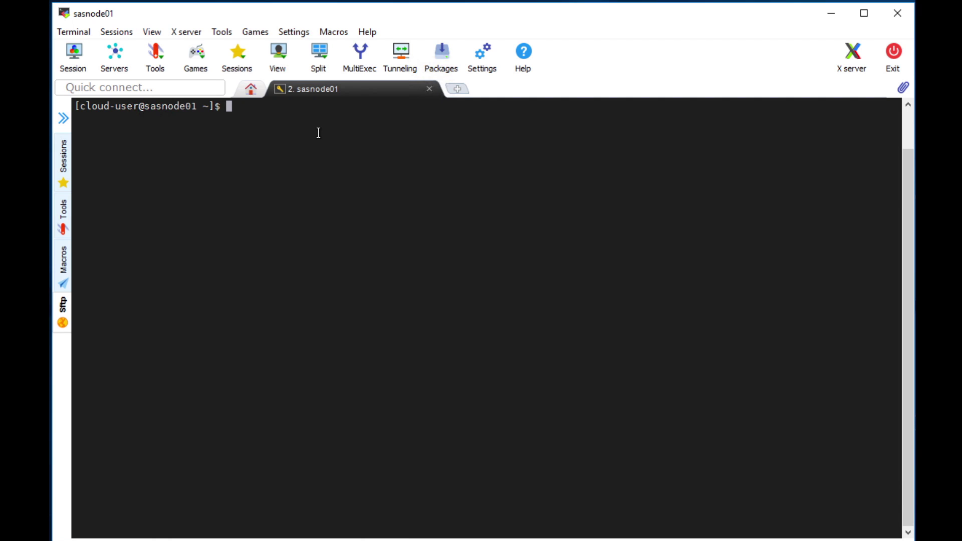
- List the CAS worker pods in gelenv with 'kubectl get pods -n gelenv | grep worker'
right_click(319, 132)
key("Return")
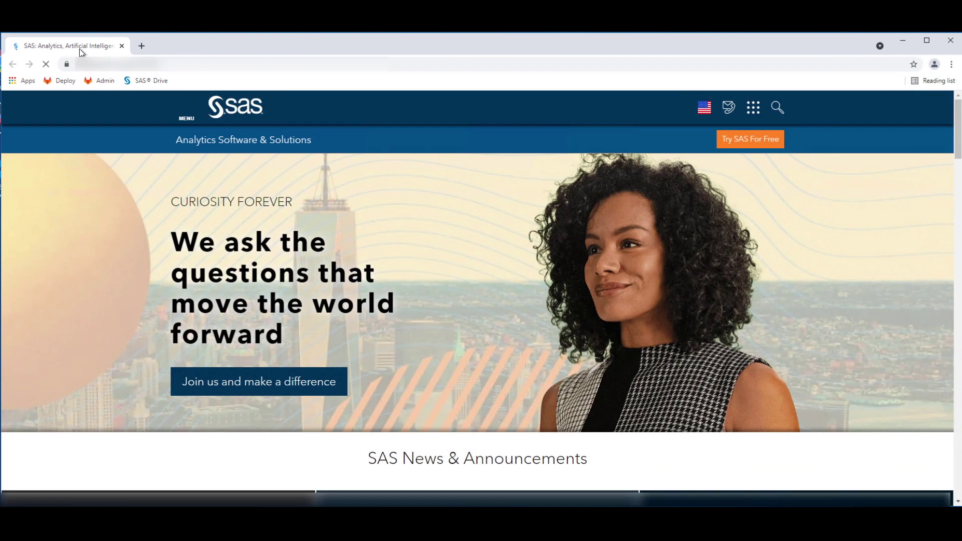
- Sign in to SAS Drive with the administrator account and opt in to the SASAdministrators group
left_click(149, 79)
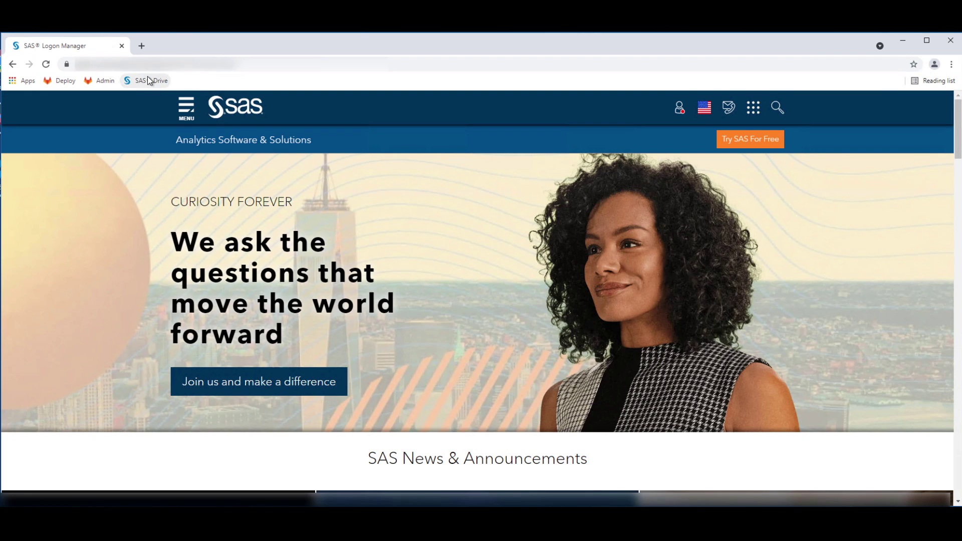
type("sasadm")
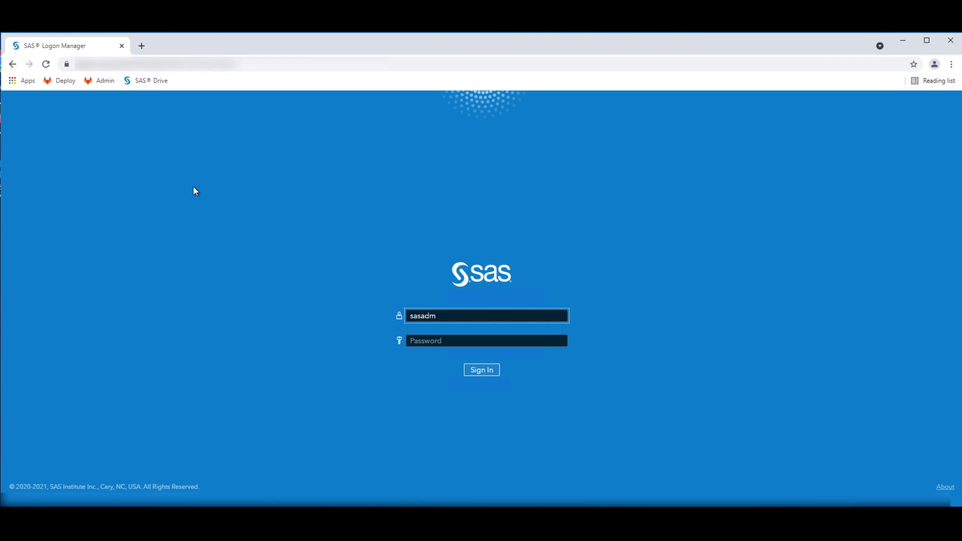
key("Tab")
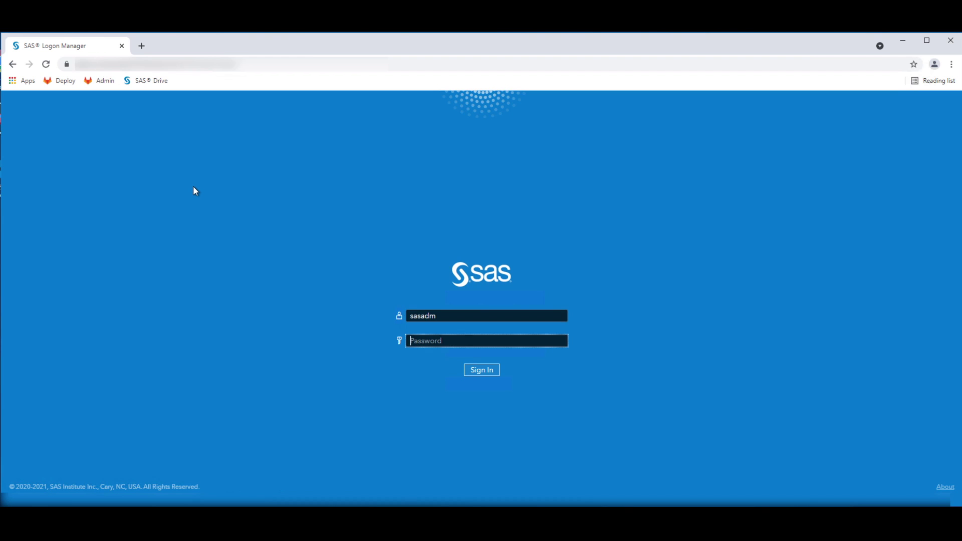
type("••")
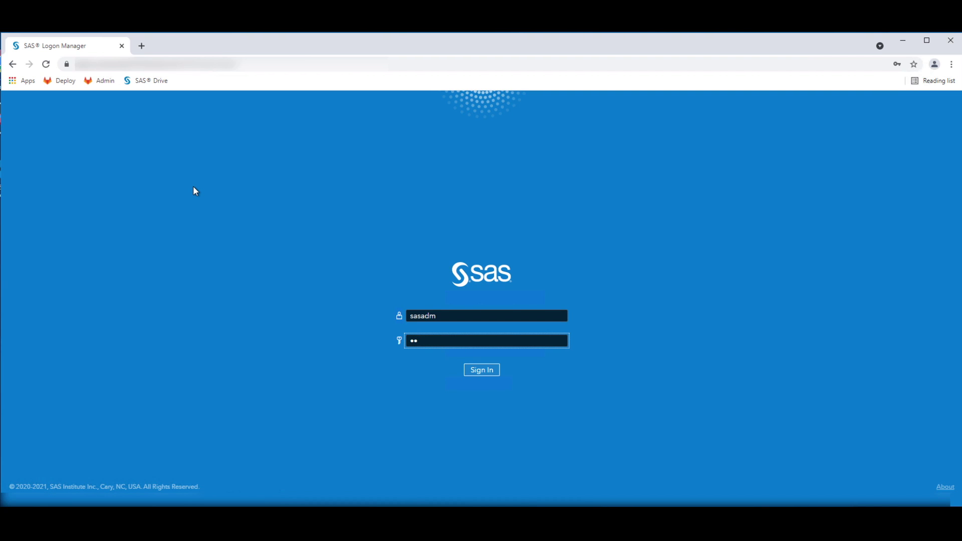
type("••••")
key("Return")
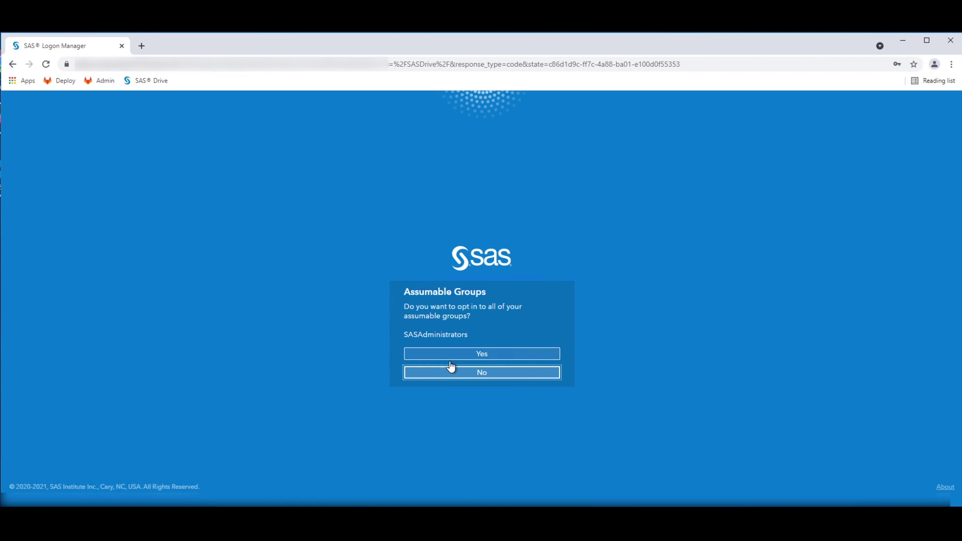
left_click(450, 359)
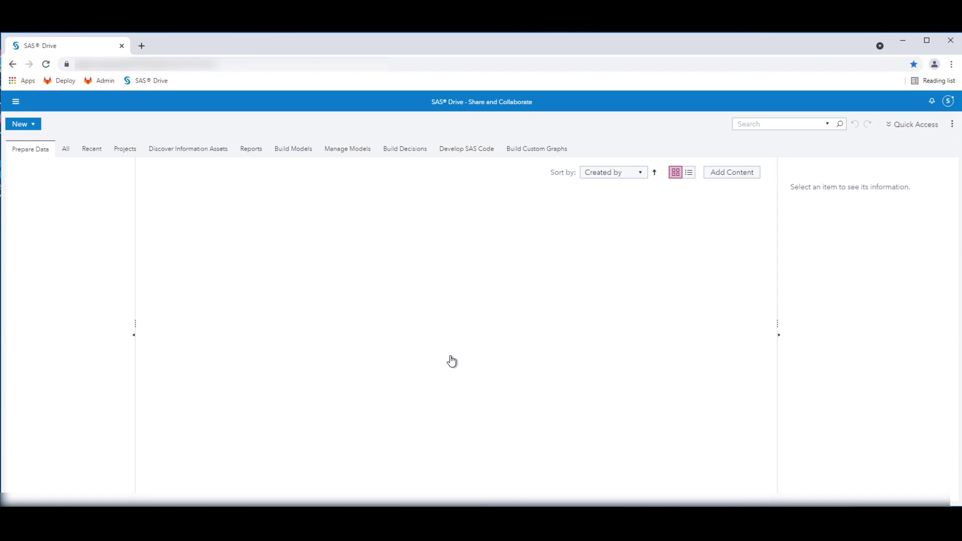
- Navigate SAS Content > Products > SAS Visual Analytics > Samples to reach the Retail Insights report
left_click(109, 313)
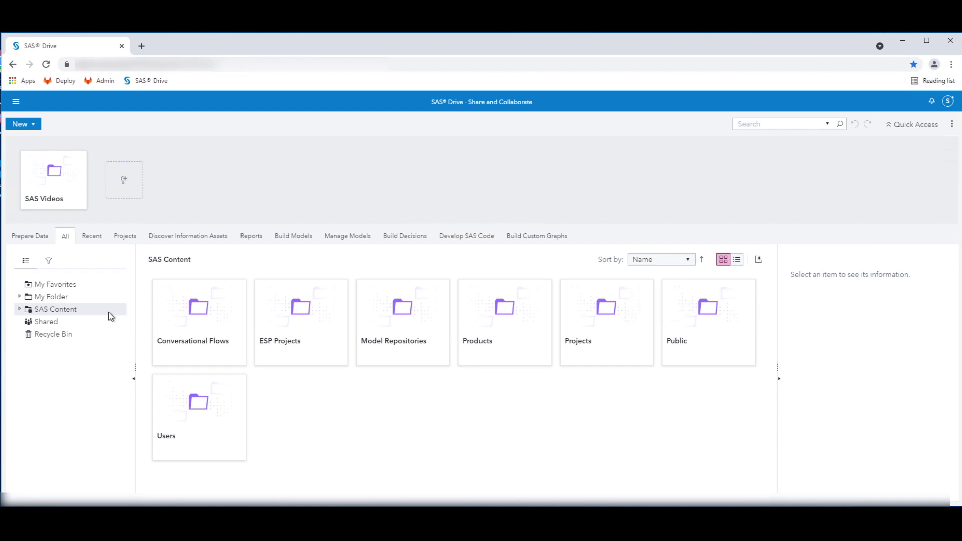
left_click(20, 310)
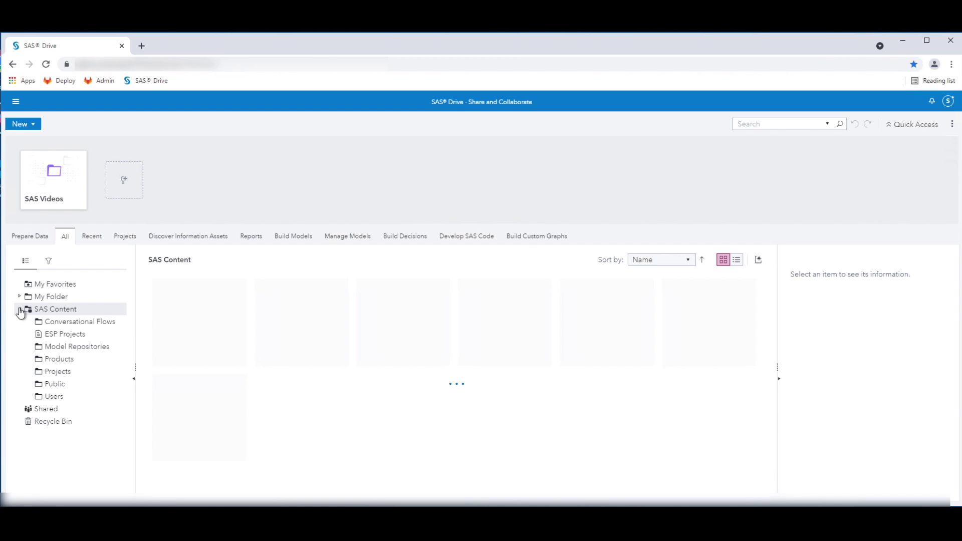
left_click(50, 359)
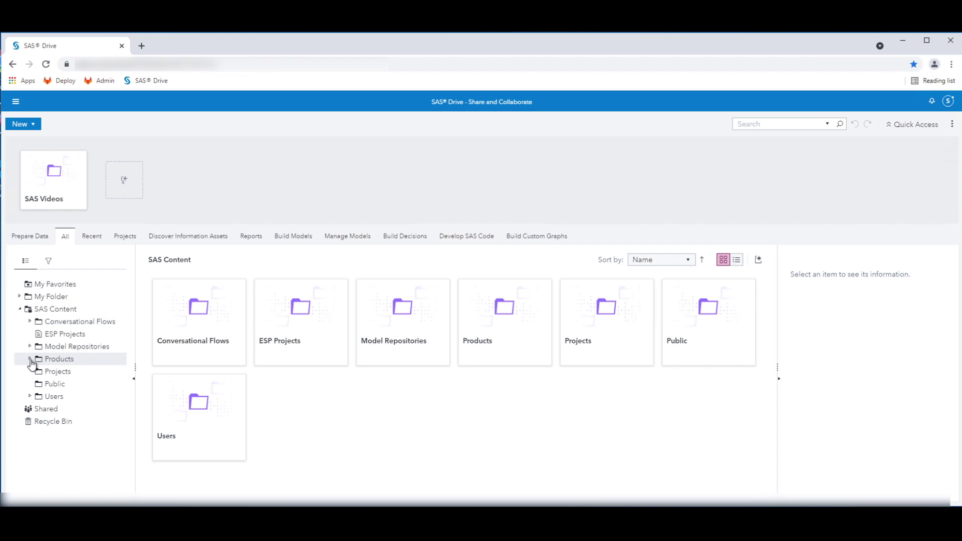
left_click(62, 406)
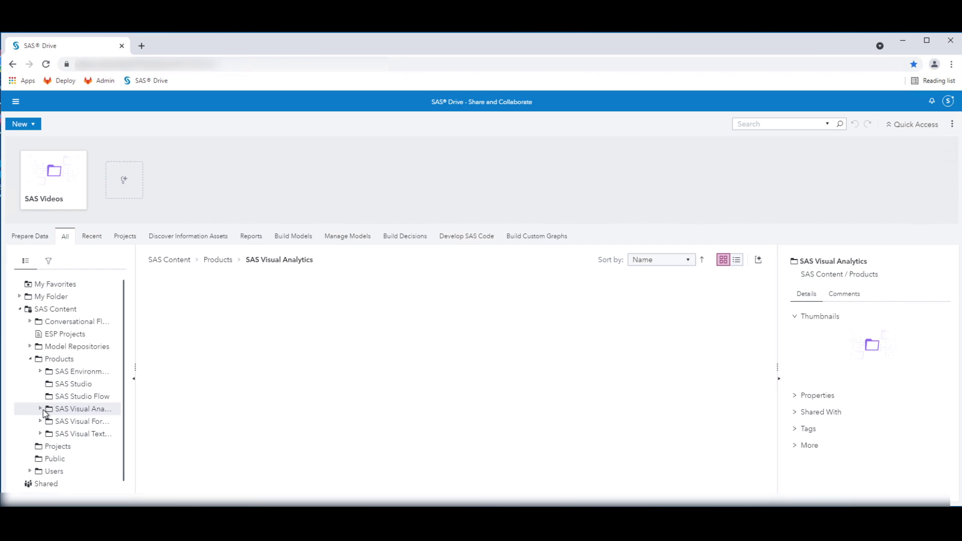
left_click(40, 409)
left_click(79, 422)
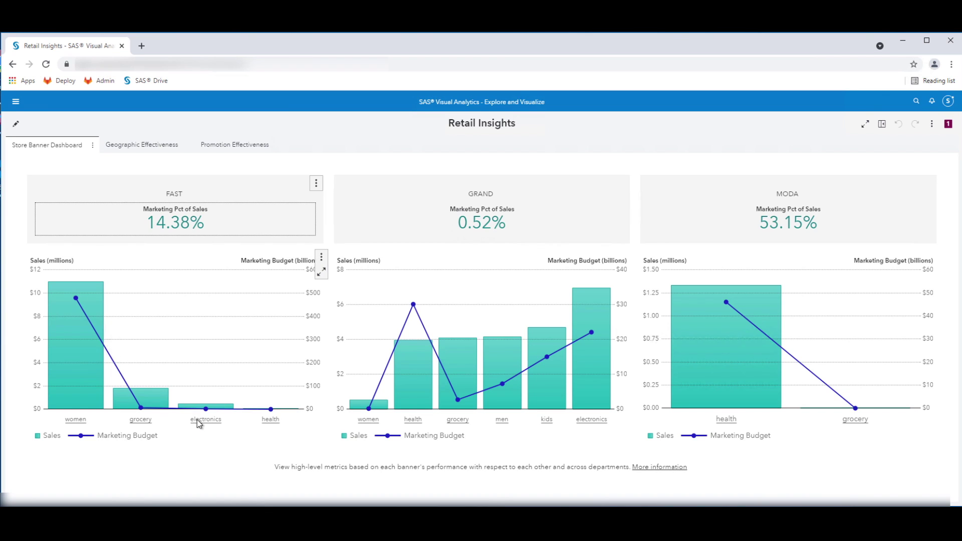
left_click(197, 419)
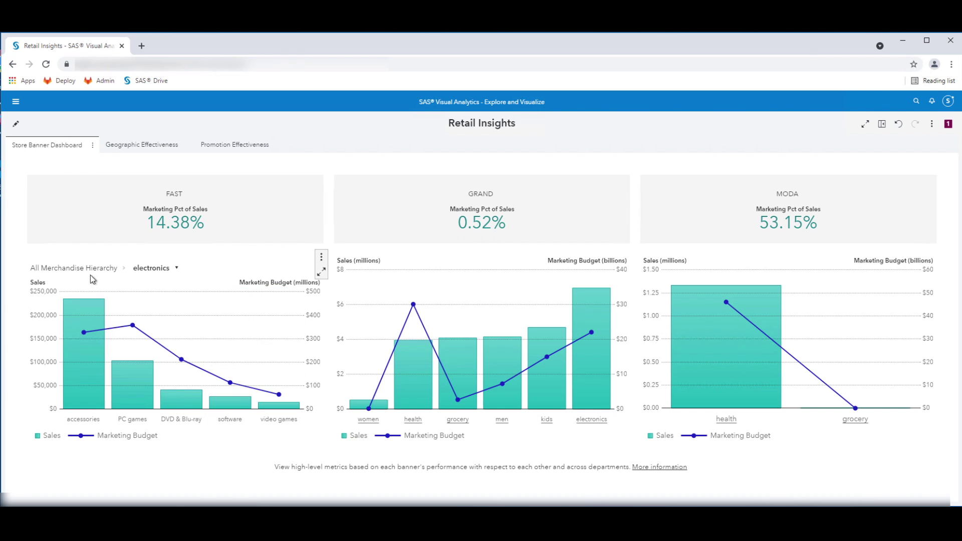
left_click(75, 270)
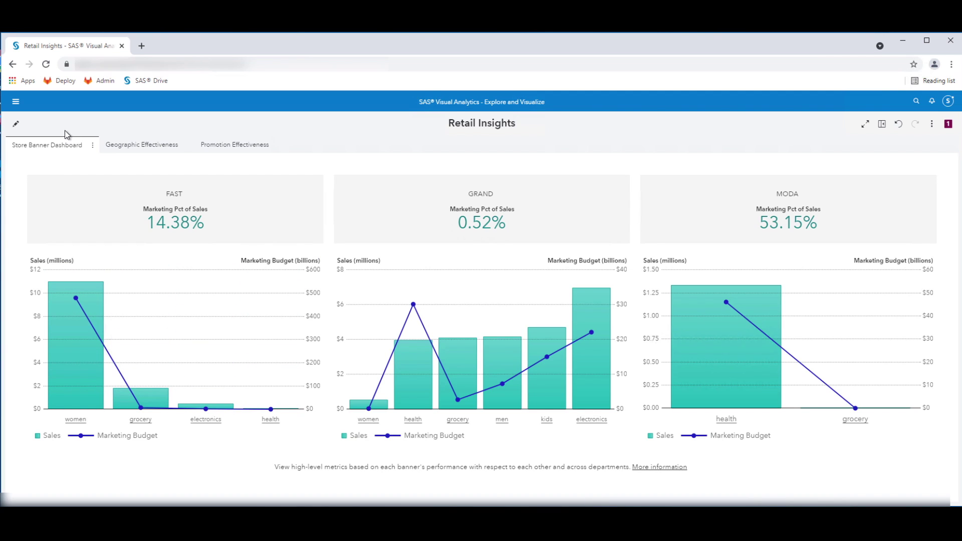
- Run a new program with proc cas table.tabledetails for RAND_RETAILDEMO in SAMPLES and review the log
left_click(19, 105)
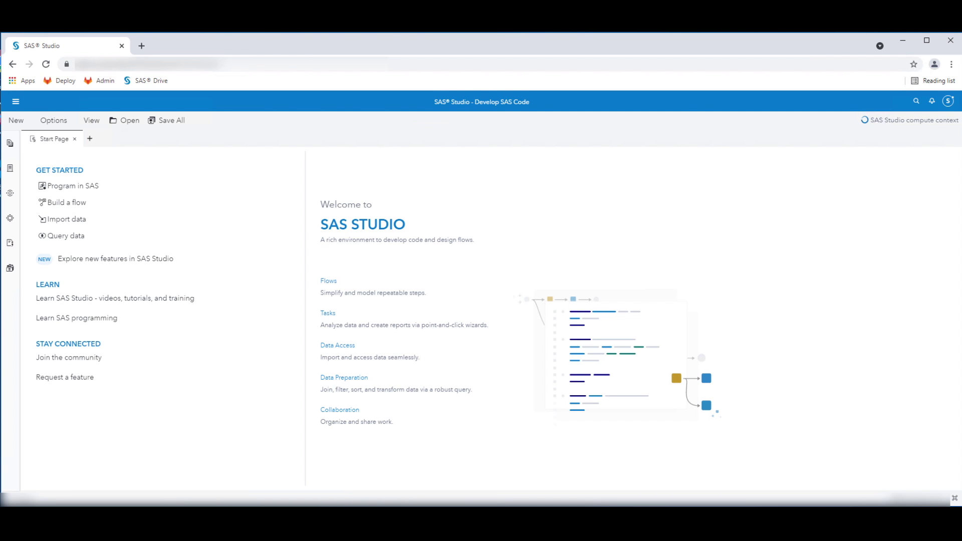
left_click(88, 186)
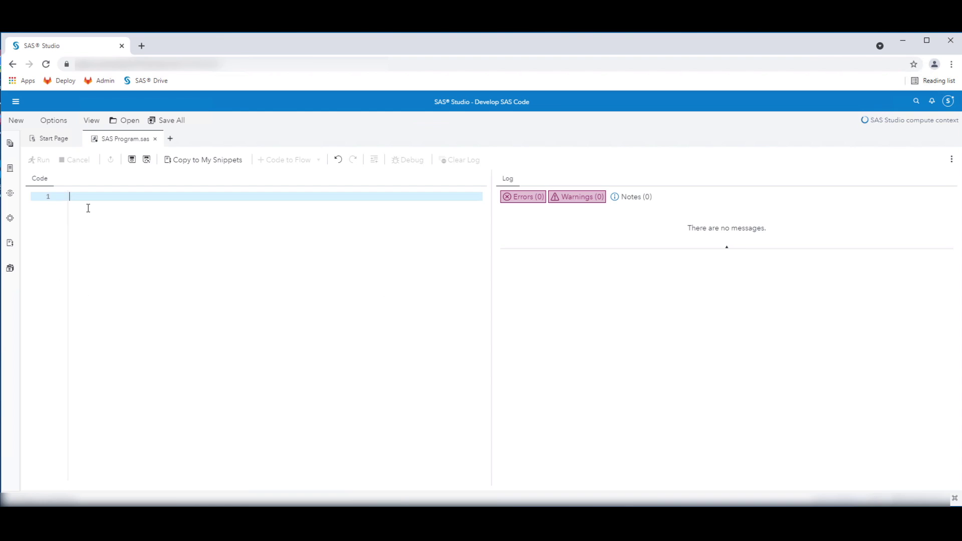
type("cas;     caslib _all_ assign;     proc cas;       table.tabledetails  level=\"node\"         name=\"RAND_RETAILDEMO\"         caslib=\"SAMPLES\"       ; run;")
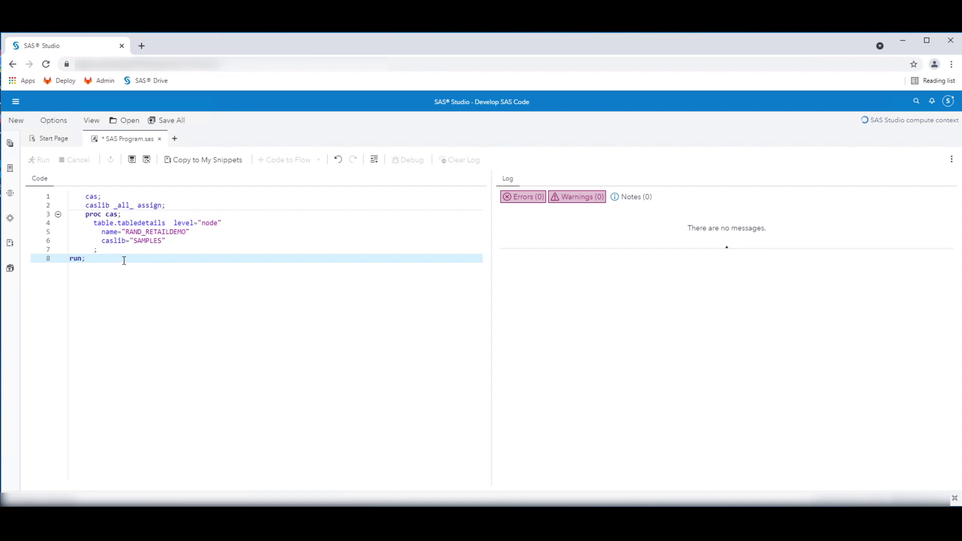
left_click_drag(201, 235, 126, 233)
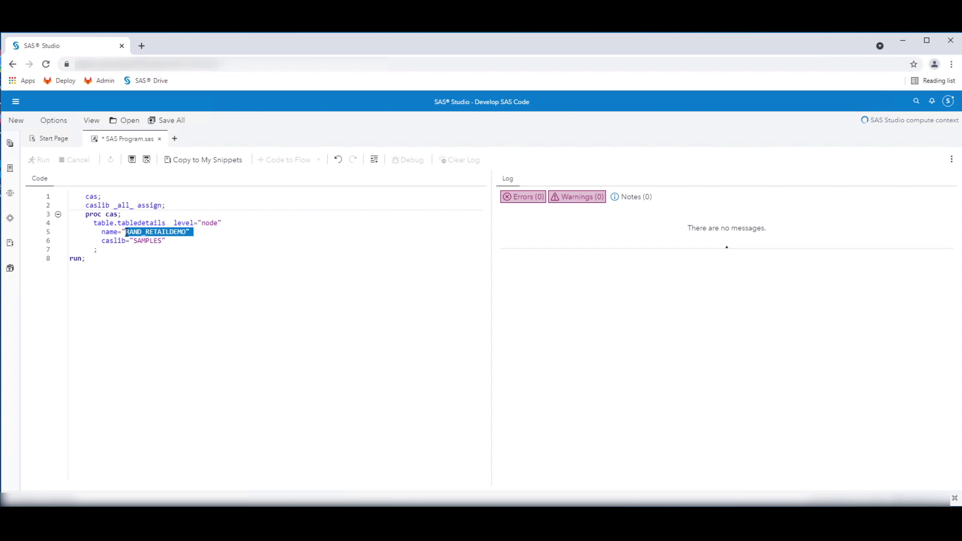
left_click(192, 261)
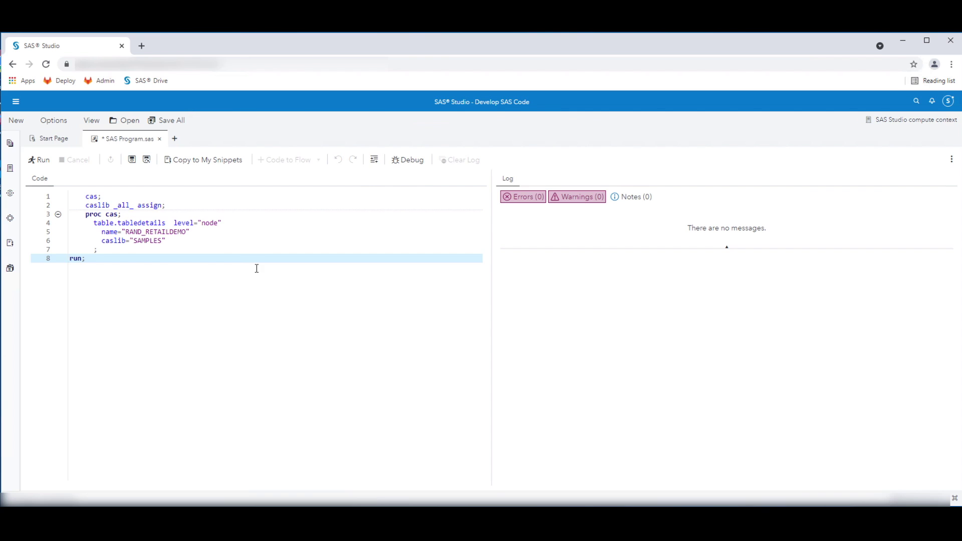
left_click(42, 160)
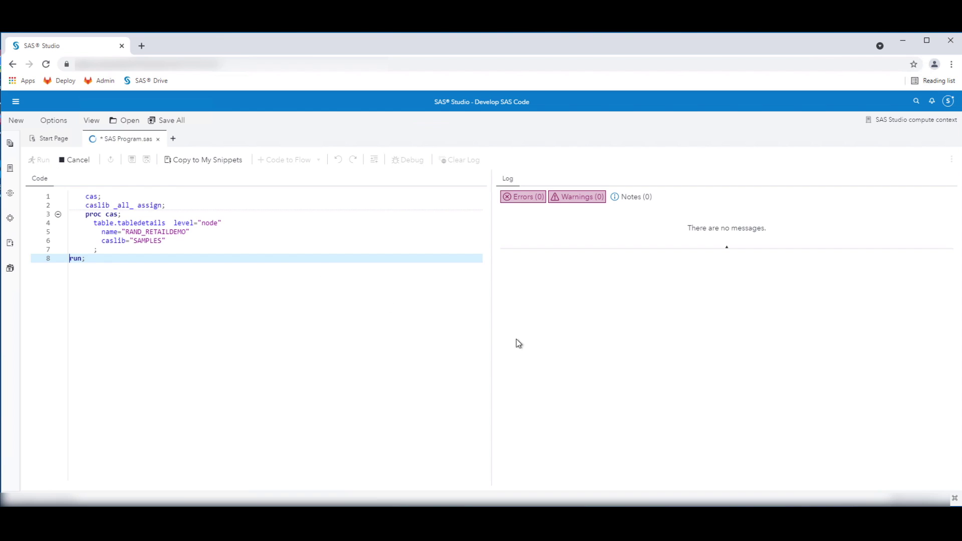
left_click_drag(492, 329, 236, 323)
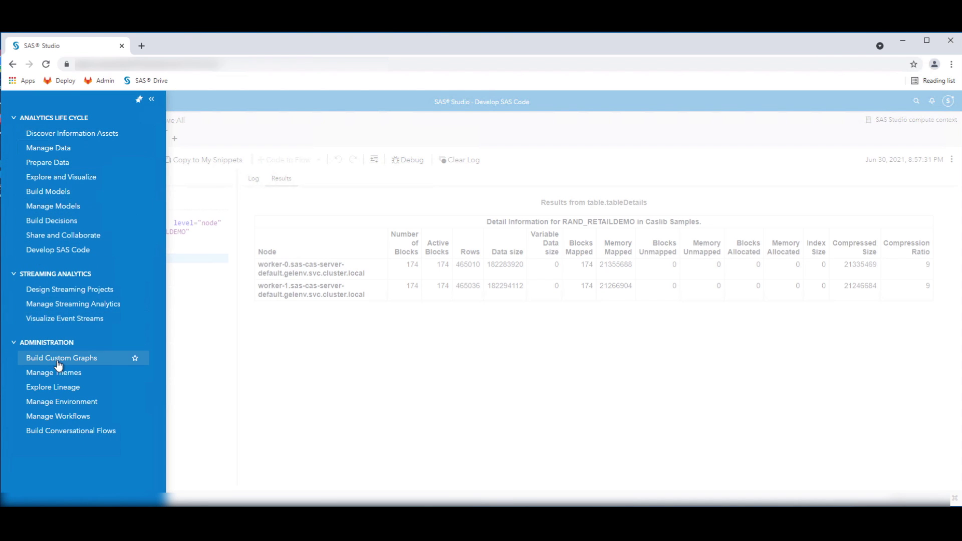
- Show the Global configuration instances and filter them by 'cas'
left_click(61, 401)
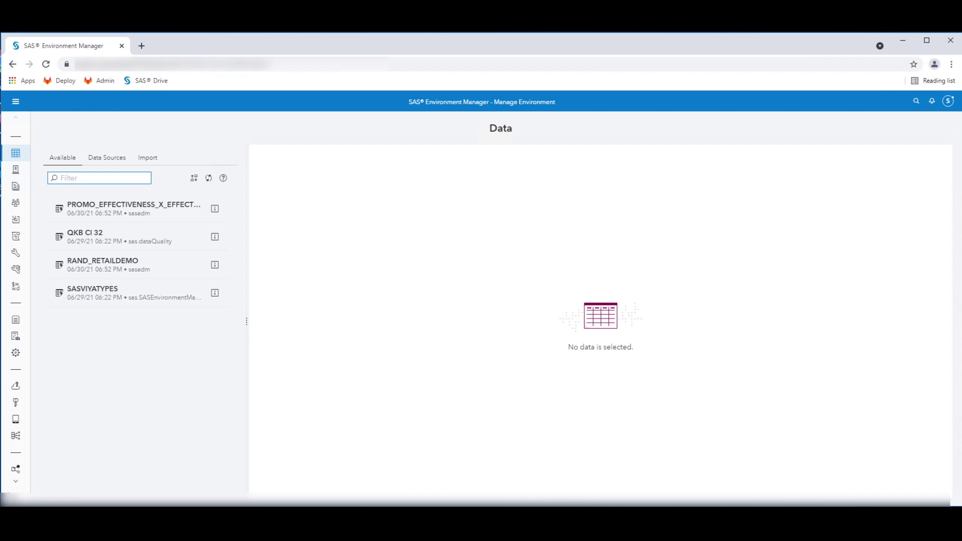
mouse_move(43, 411)
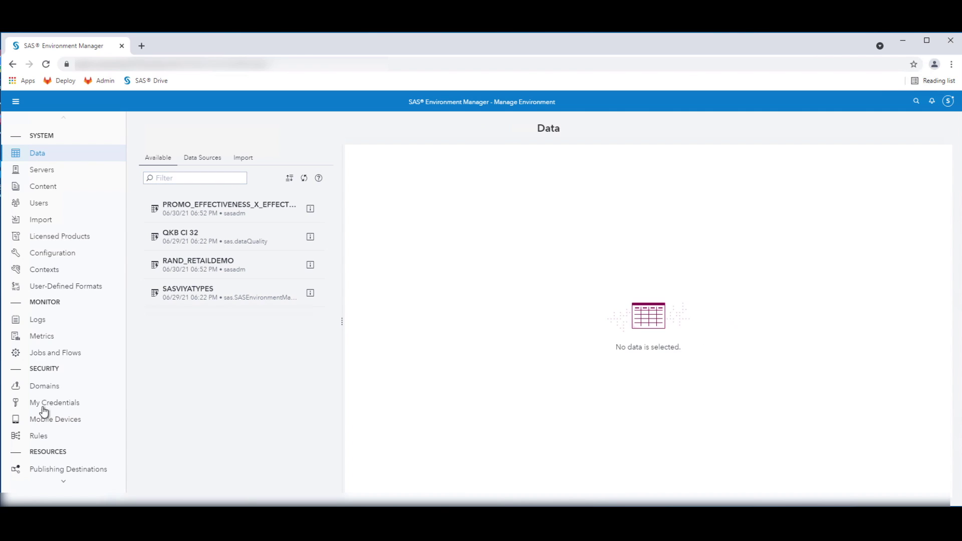
left_click(55, 254)
left_click(173, 187)
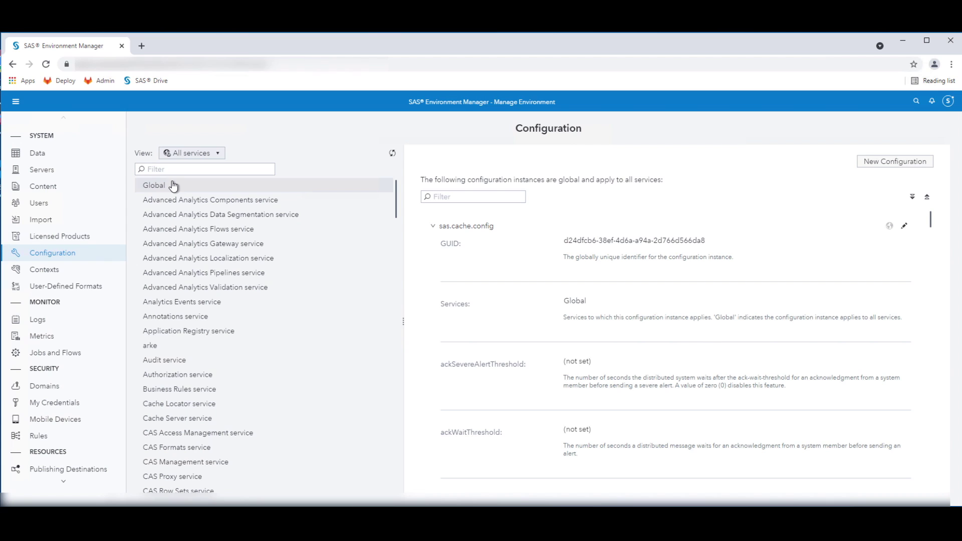
left_click(443, 197)
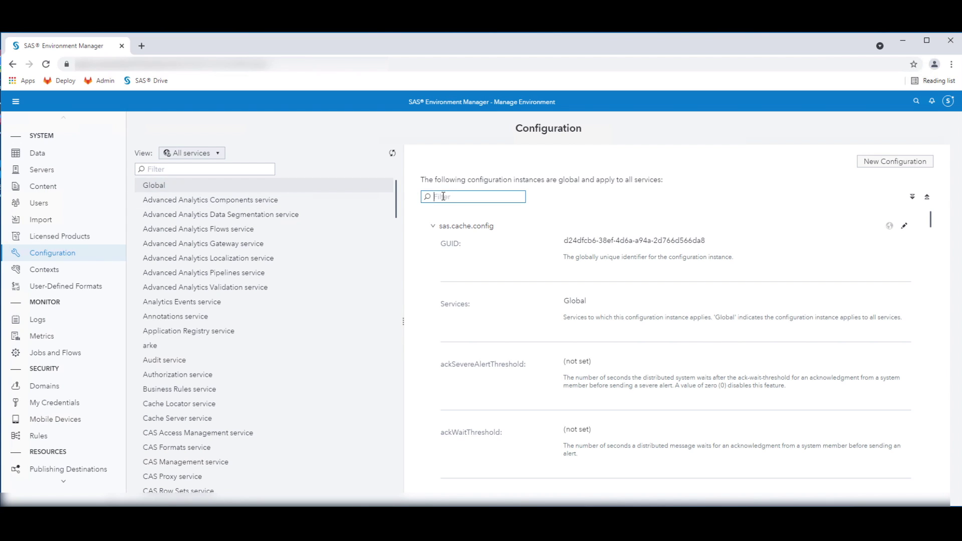
type("cas")
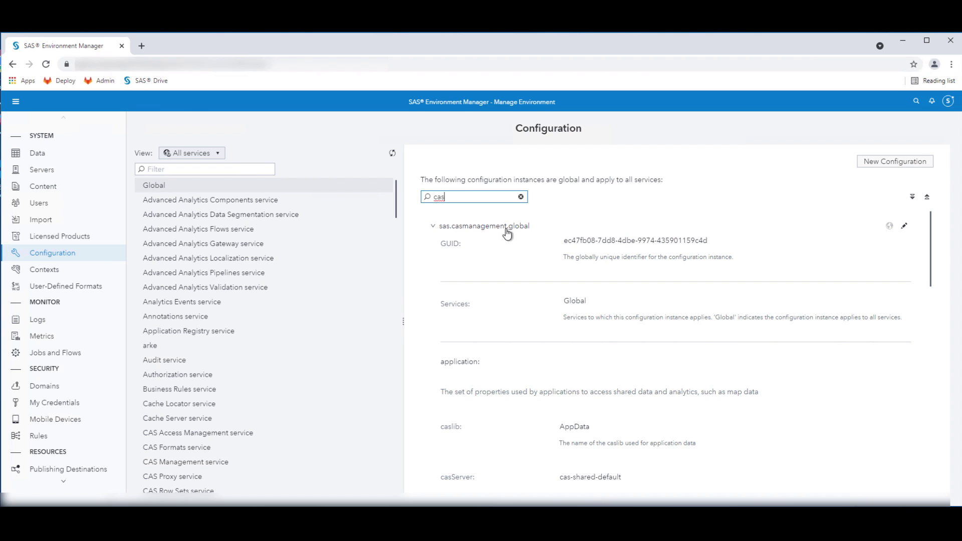
- Edit sas.casmanagement.global and change loadedTablesCopiesCount from 0 to 1
left_click(906, 227)
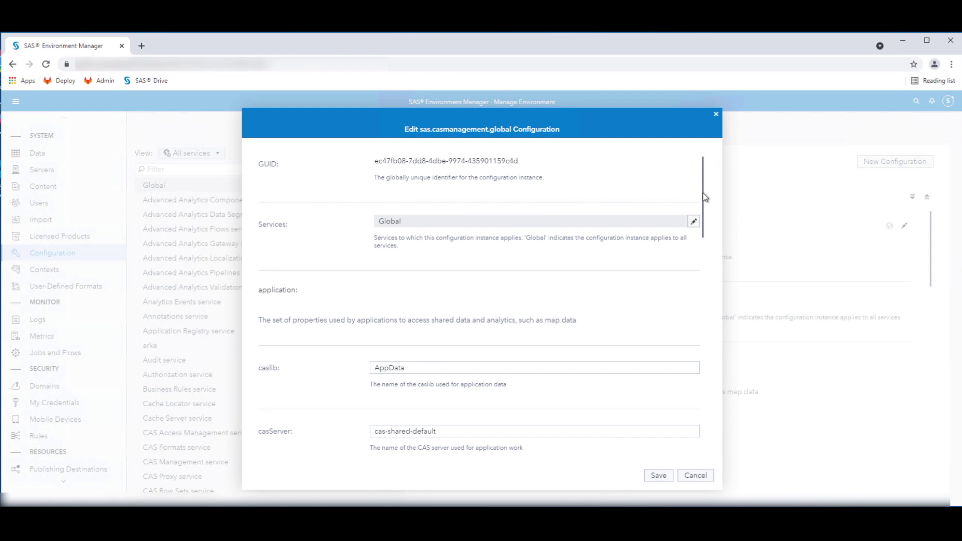
left_click_drag(705, 197, 700, 327)
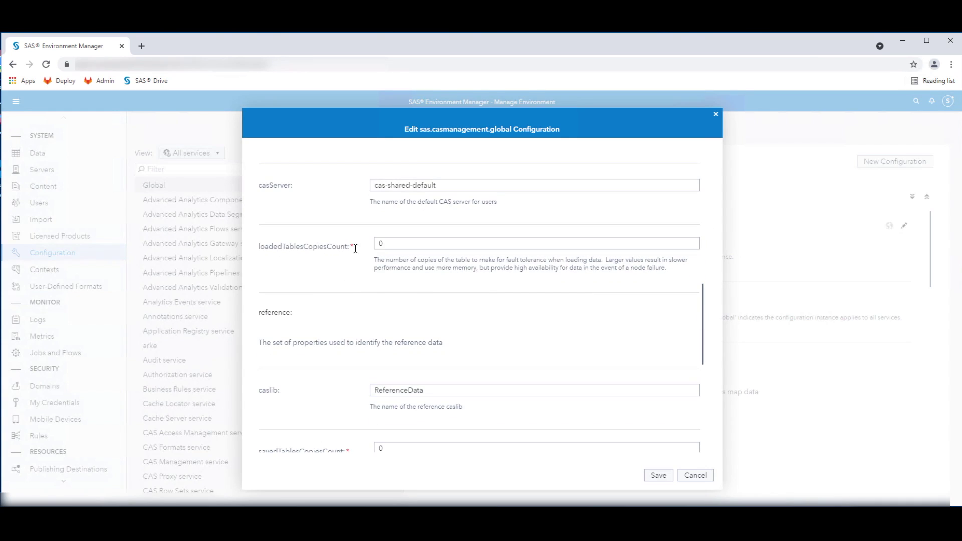
left_click_drag(374, 243, 415, 247)
type("1")
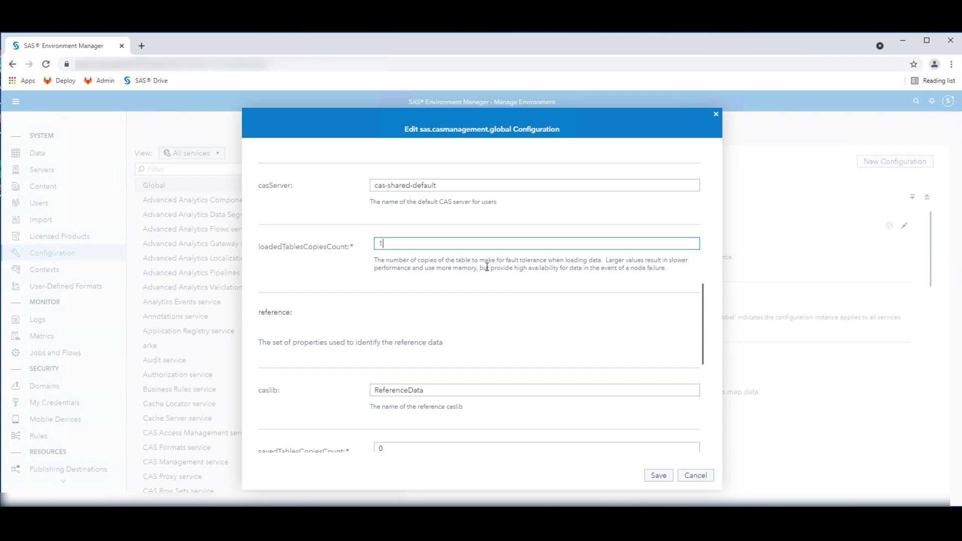
left_click_drag(508, 261, 601, 262)
left_click(601, 294)
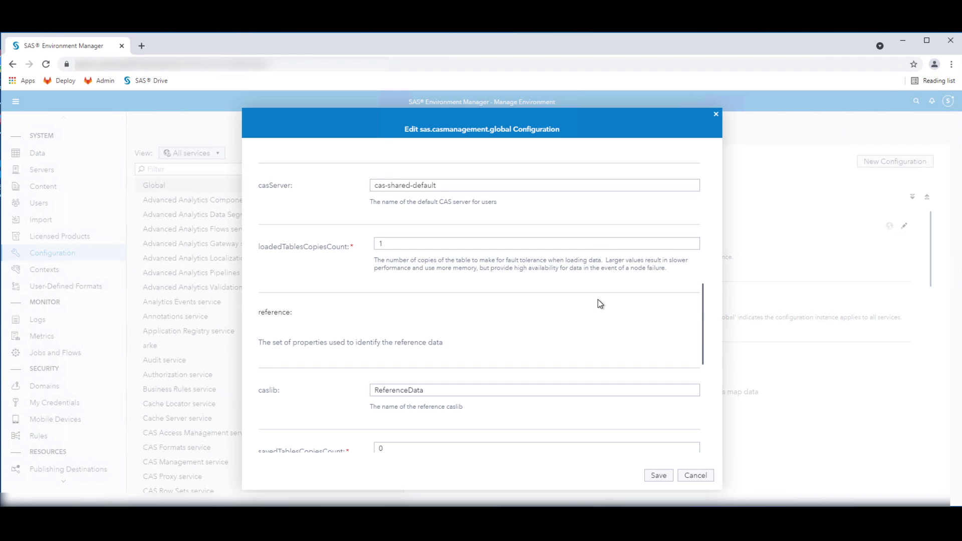
- Change savedTablesCopiesCount and tempTablesCopiesCount from 0 to 1 and save the configuration
left_click_drag(701, 309, 701, 354)
double_click(398, 293)
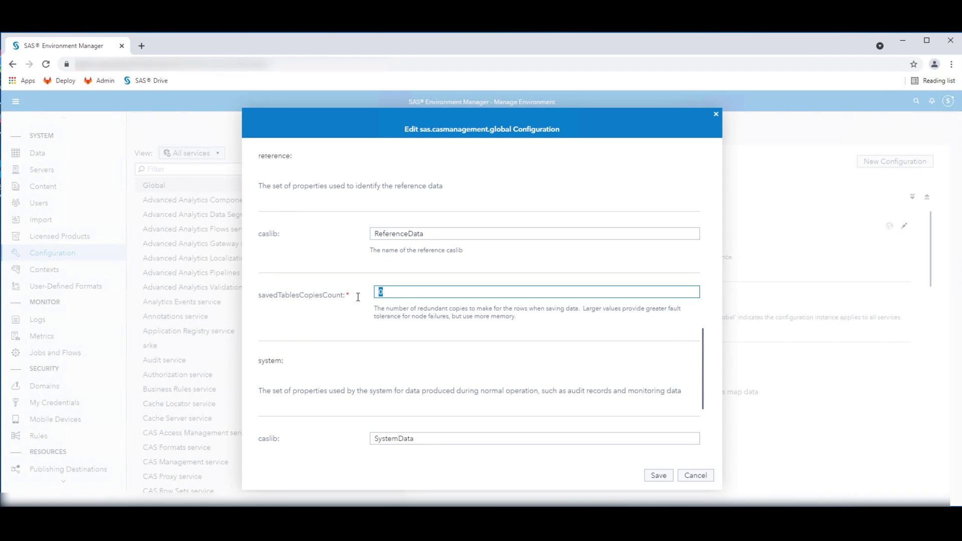
type("1")
left_click_drag(706, 367, 704, 408)
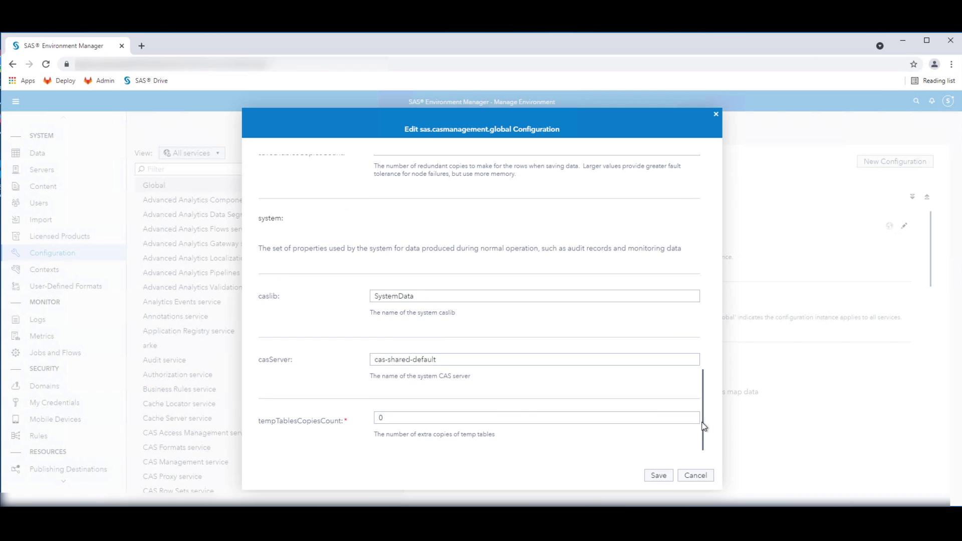
left_click(383, 419)
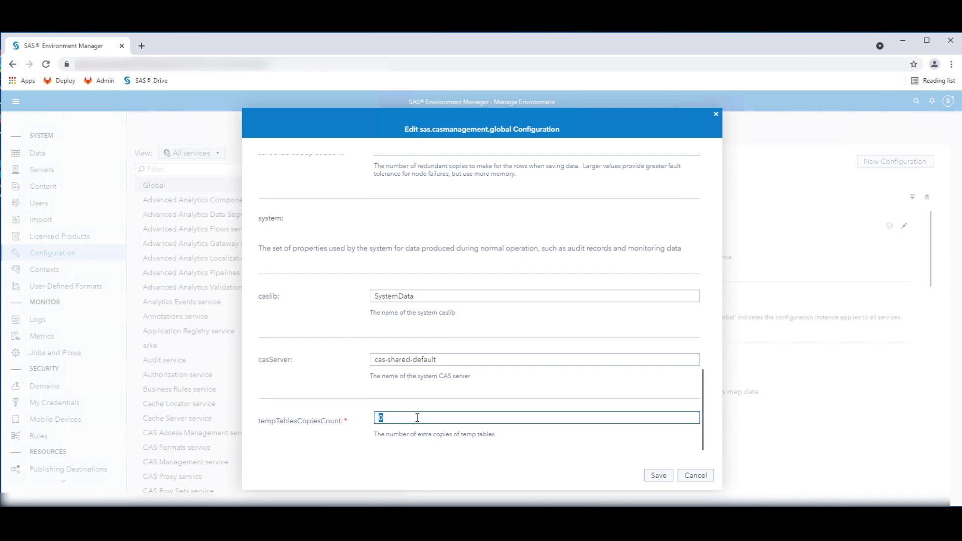
type("1")
left_click(658, 476)
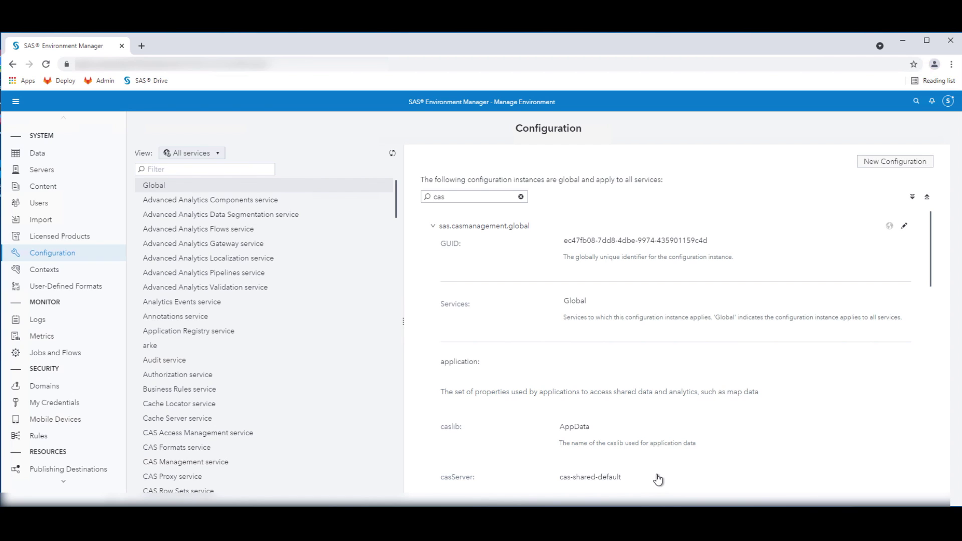
- Select RAND_RETAILDEMO on the Data page and unload it from memory, confirming with Yes
left_click(48, 158)
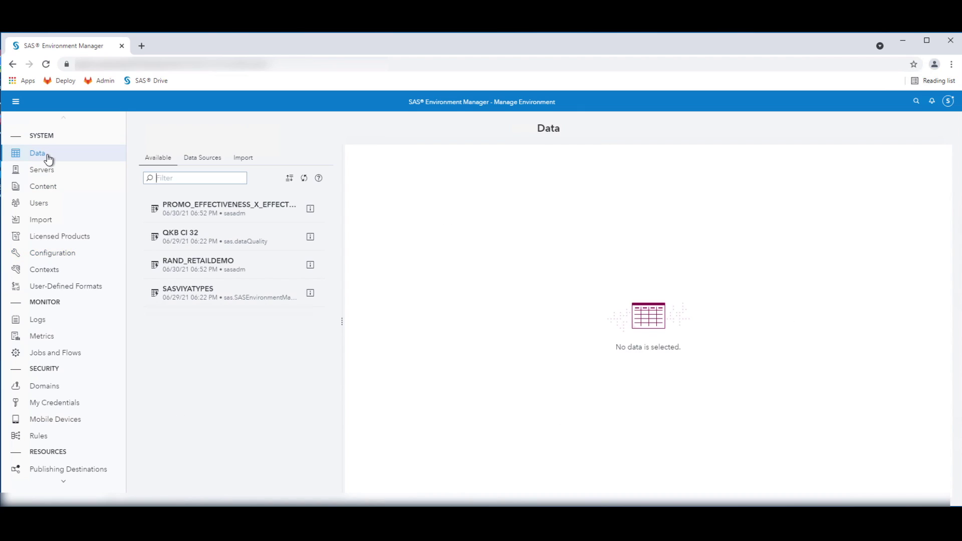
left_click(197, 271)
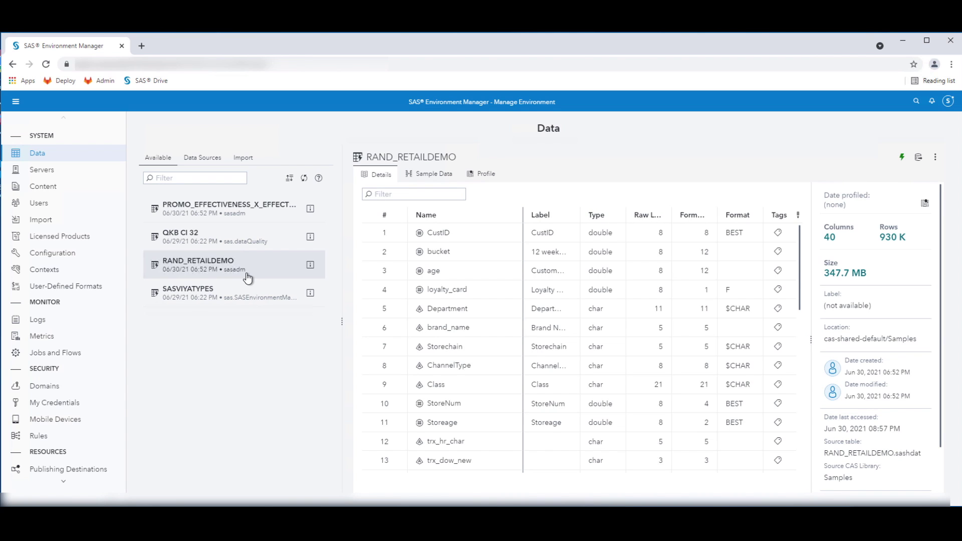
left_click(901, 158)
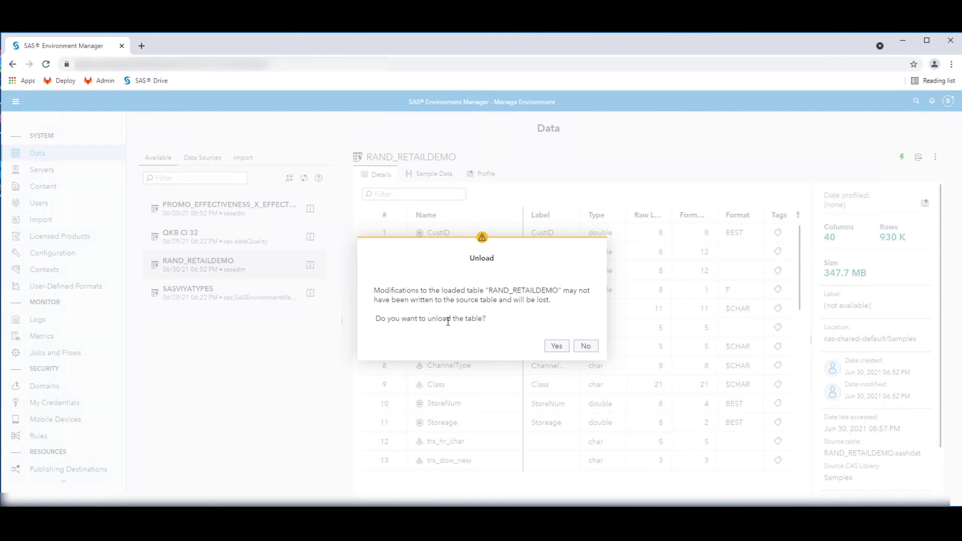
left_click(557, 346)
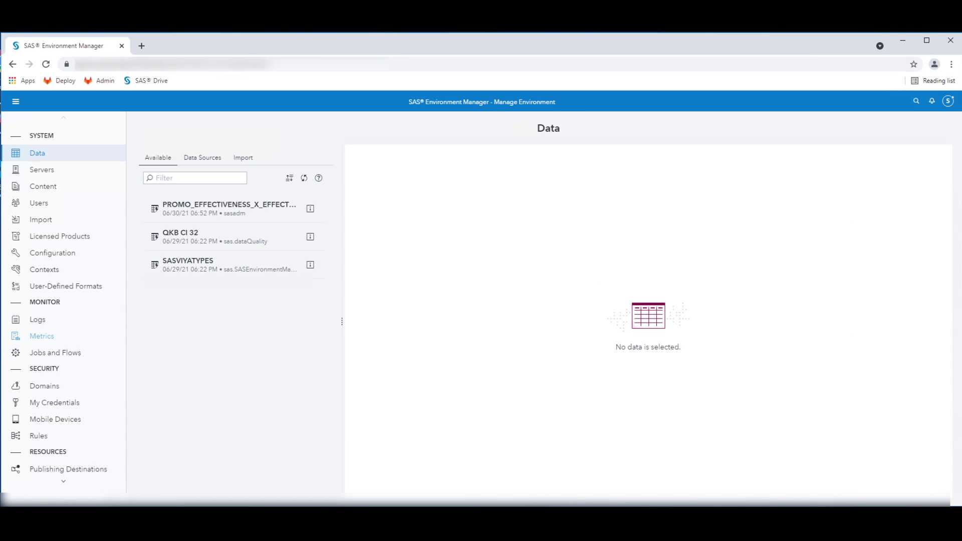
- Load RAND_RETAILDEMO.sashdat from the Samples caslib on cas-shared-default into memory
left_click(211, 159)
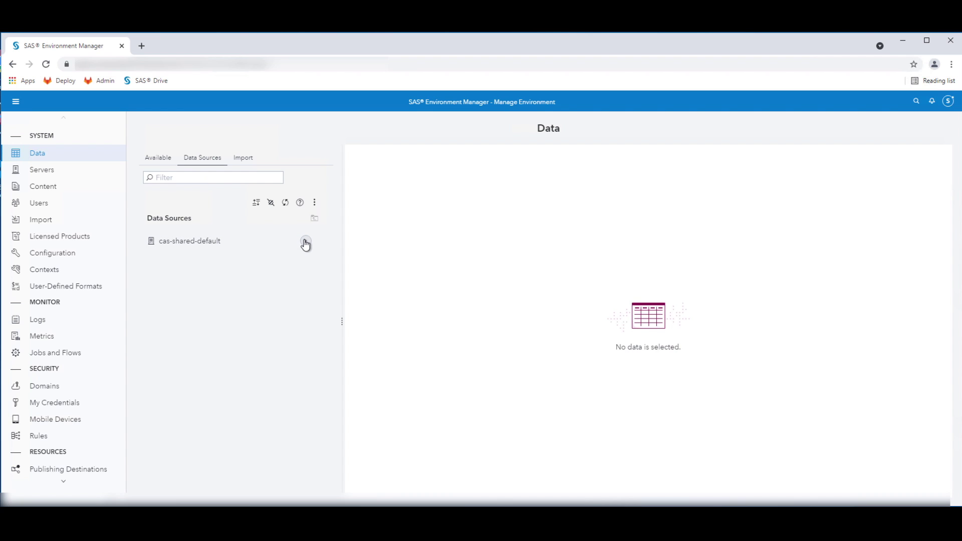
left_click(306, 244)
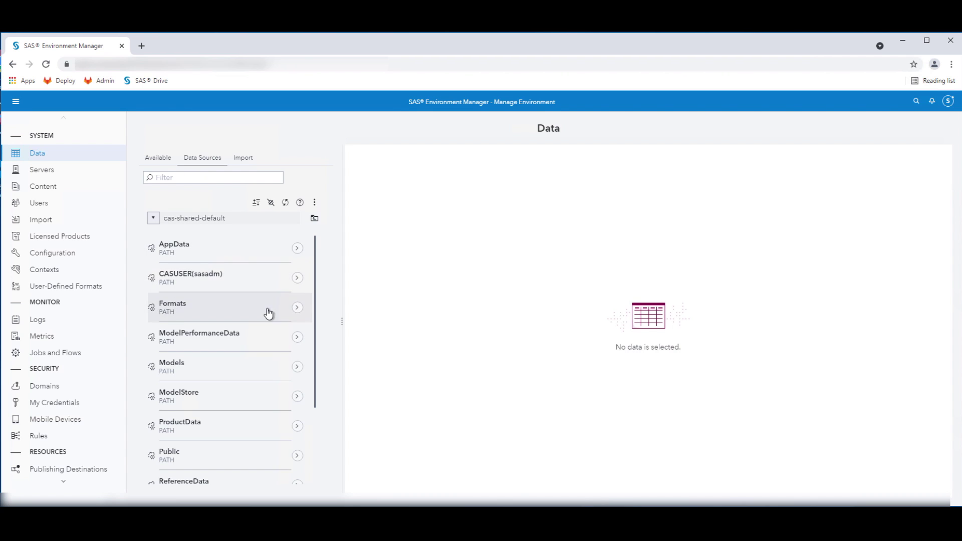
scroll(269, 421, "down", 3)
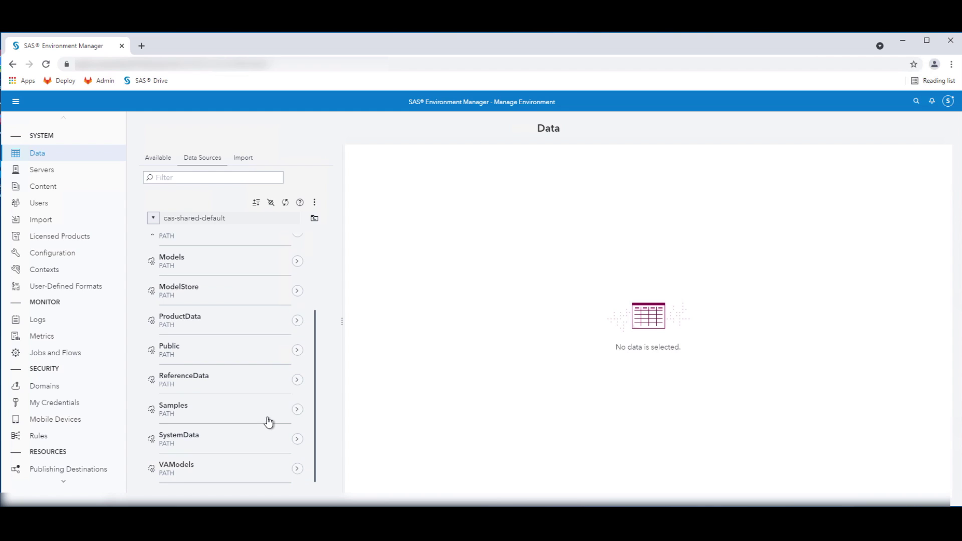
left_click(199, 420)
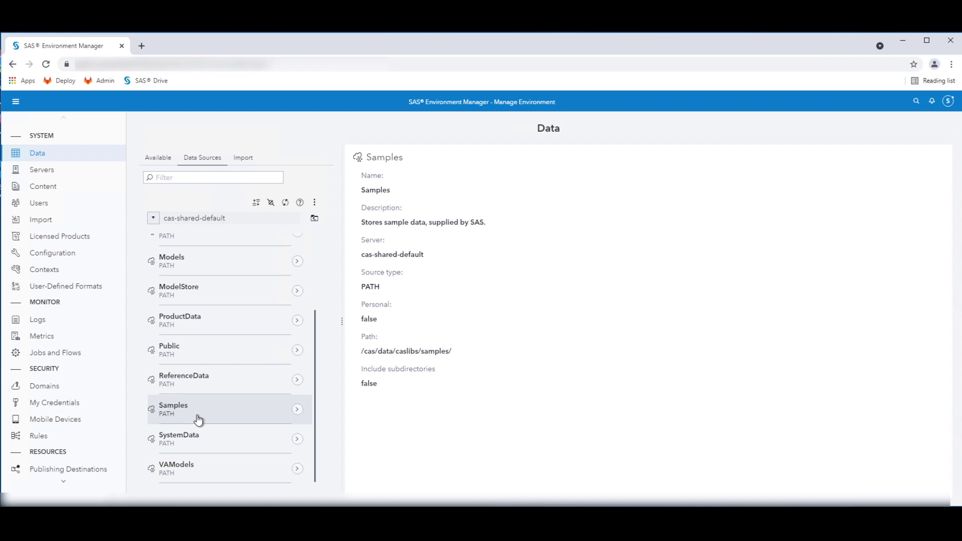
left_click(297, 411)
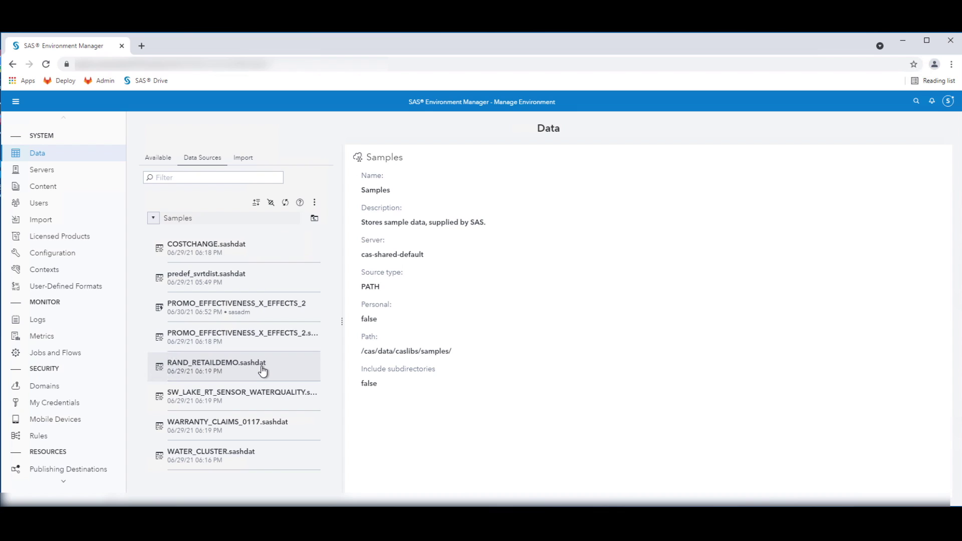
left_click(229, 371)
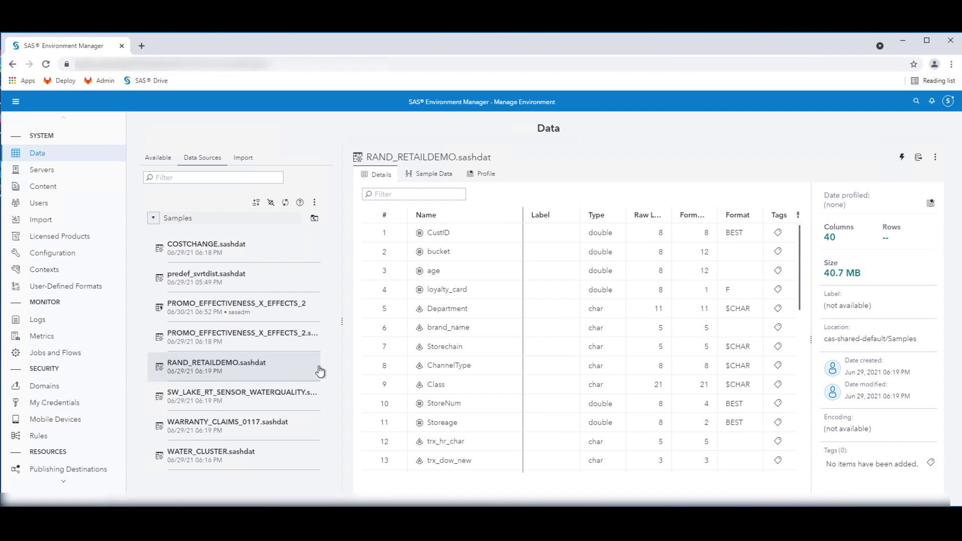
left_click(899, 161)
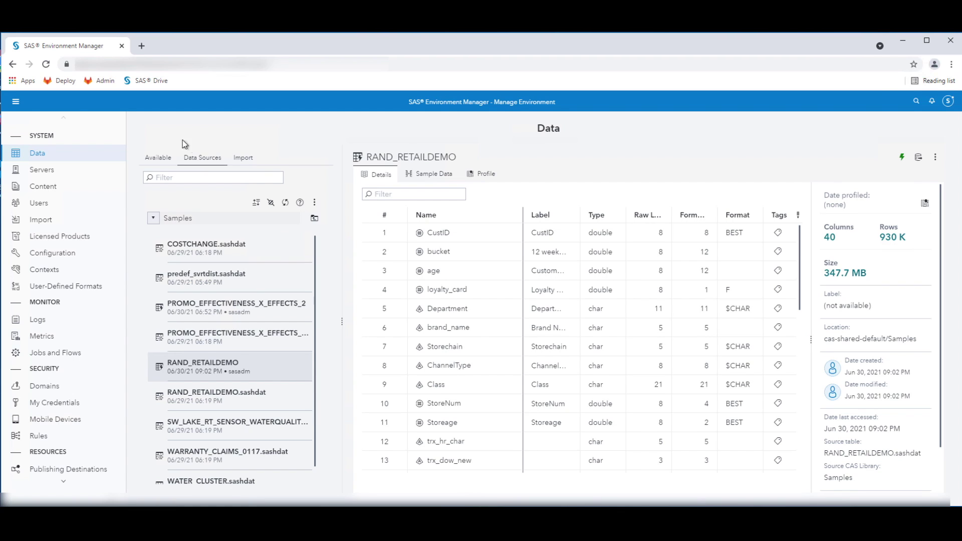
- Return to SAS Studio and rerun the table.tableDetails program for RAND_RETAILDEMO
left_click(16, 105)
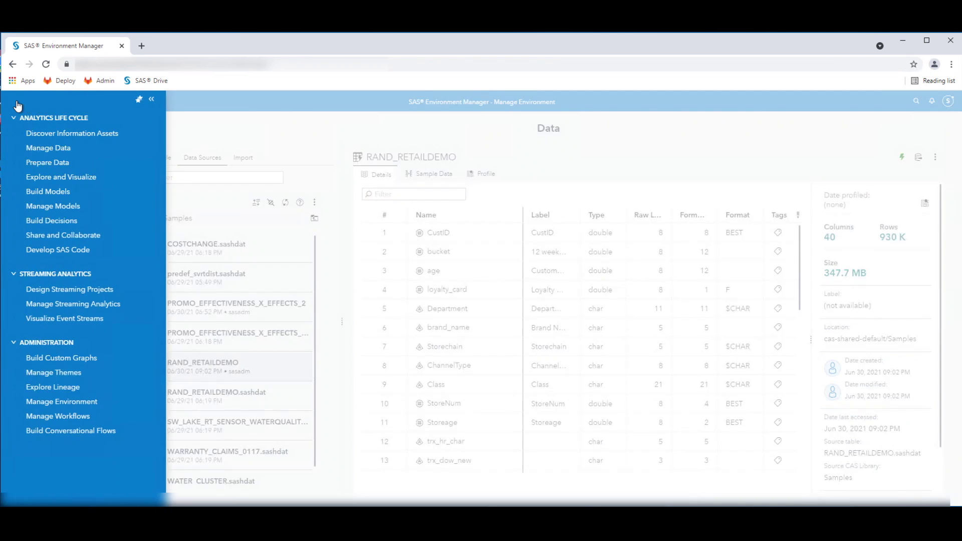
left_click(53, 251)
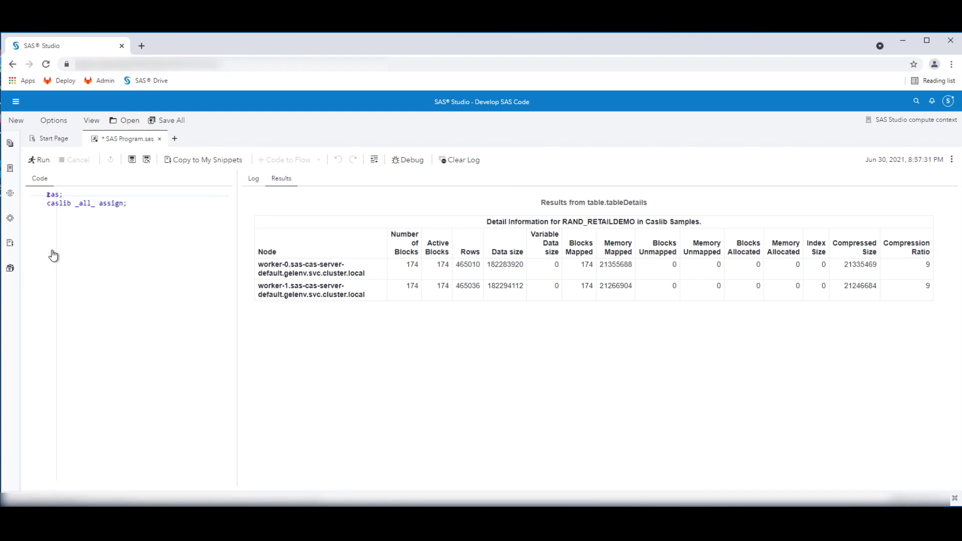
left_click(47, 164)
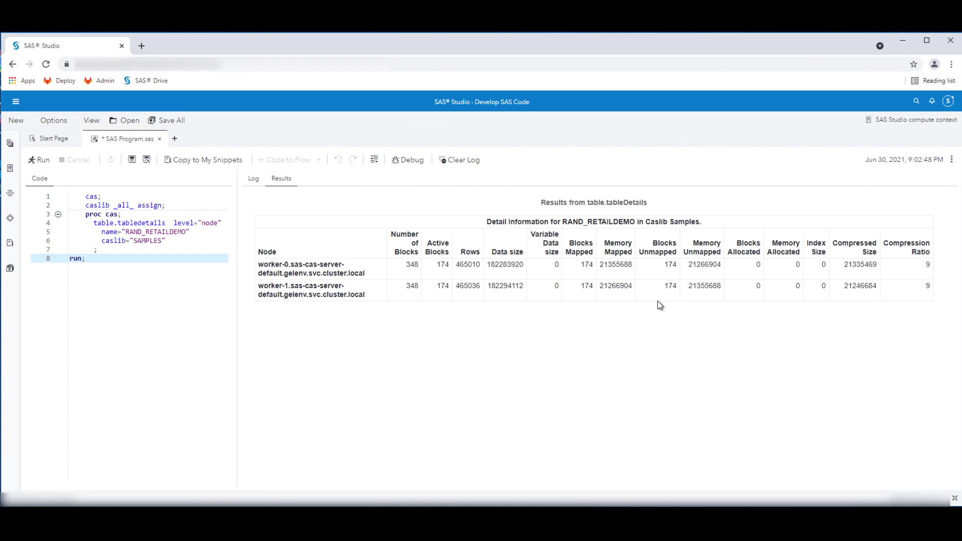
- Highlight worker-0's and worker-1's 174 mapped and 174 unmapped block values in the results table
left_click_drag(652, 243, 678, 285)
left_click(680, 292)
left_click_drag(663, 270, 676, 266)
left_click(584, 288)
left_click_drag(581, 288, 596, 290)
left_click_drag(663, 286, 679, 286)
left_click_drag(580, 264, 592, 265)
left_click(592, 276)
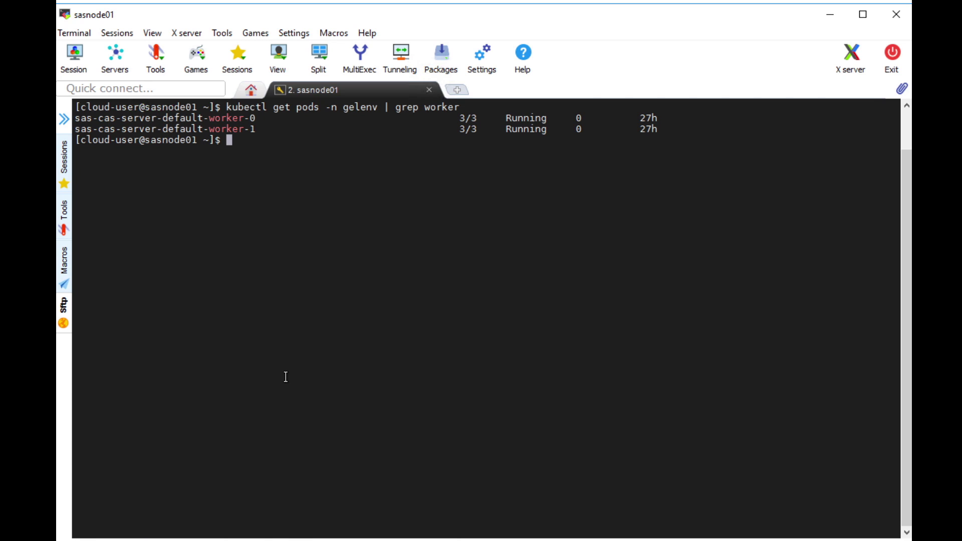
- Run kubectl delete pod sas-cas-server-default-worker-0, then copy the earlier get pods command text
type("kubectl delete pod sas-cas-server-default-worker-0")
key("Return")
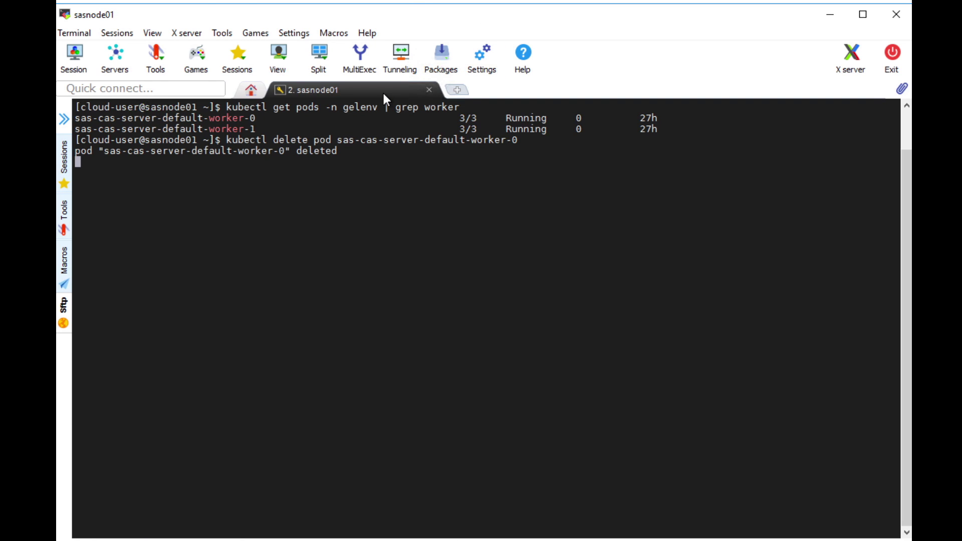
key("Return")
left_click_drag(226, 109, 460, 108)
key("ctrl+c")
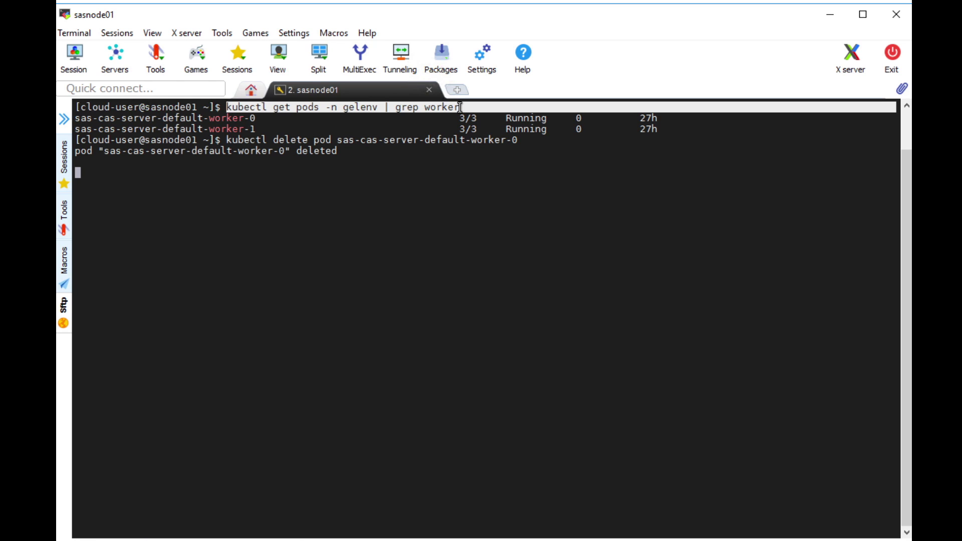
- In a duplicated session tab, paste and run the get pods command twice to watch worker-0 restart
right_click(391, 92)
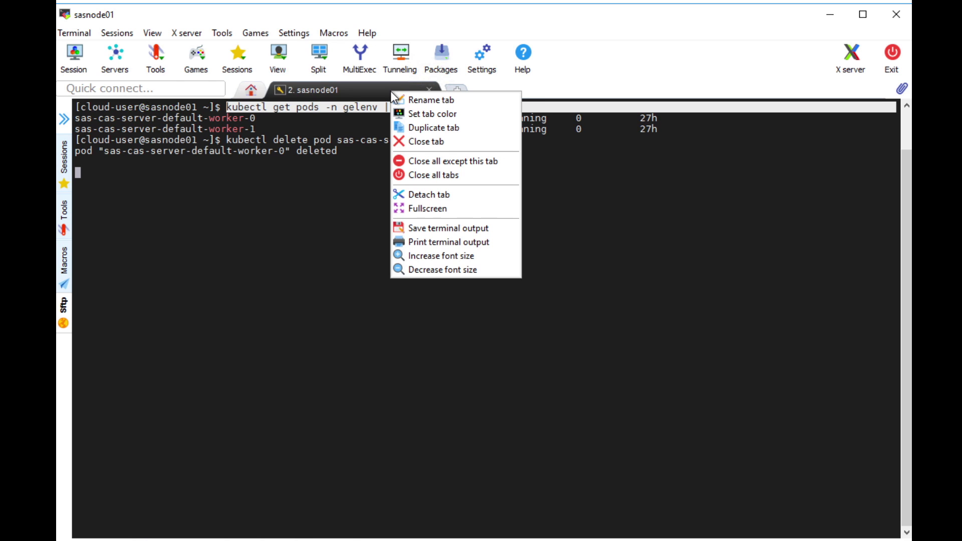
left_click(400, 126)
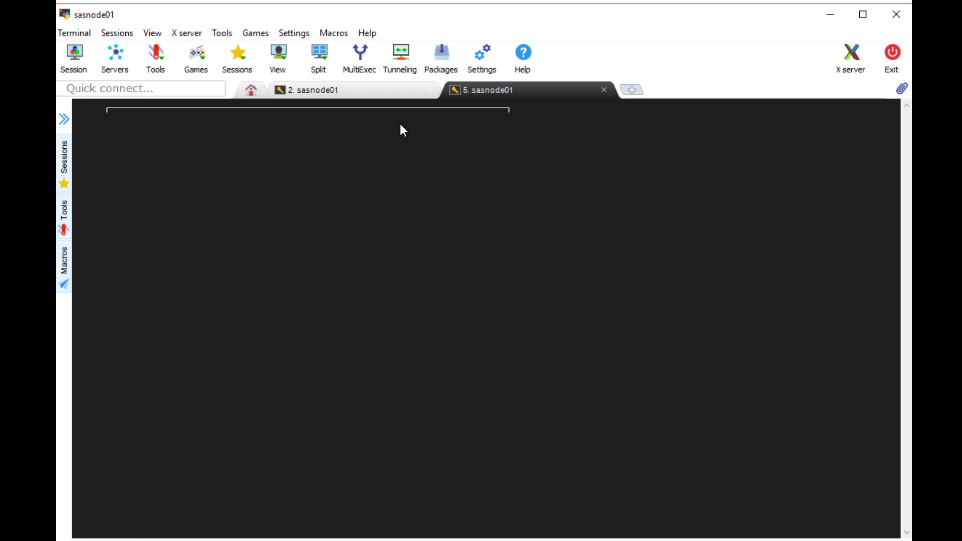
right_click(368, 275)
key("Return")
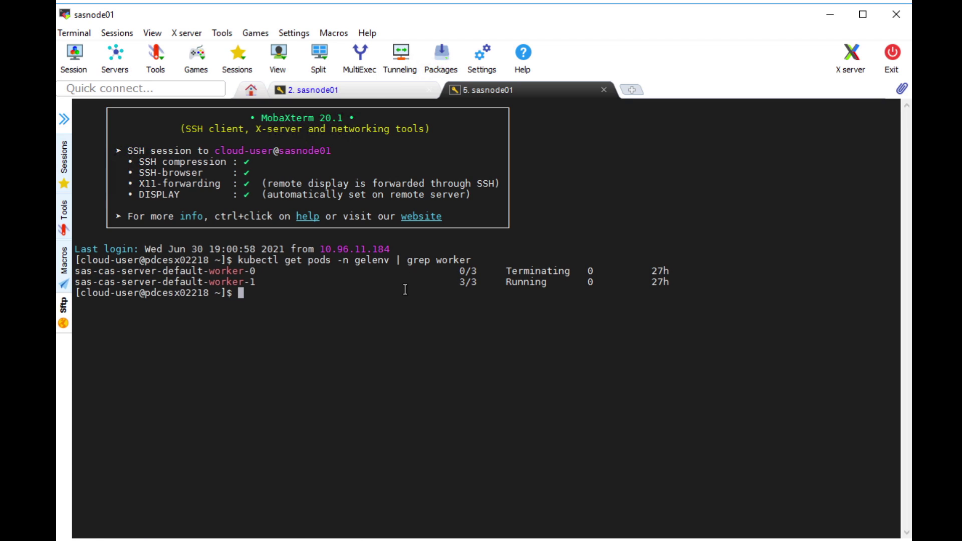
key("Up")
key("Return")
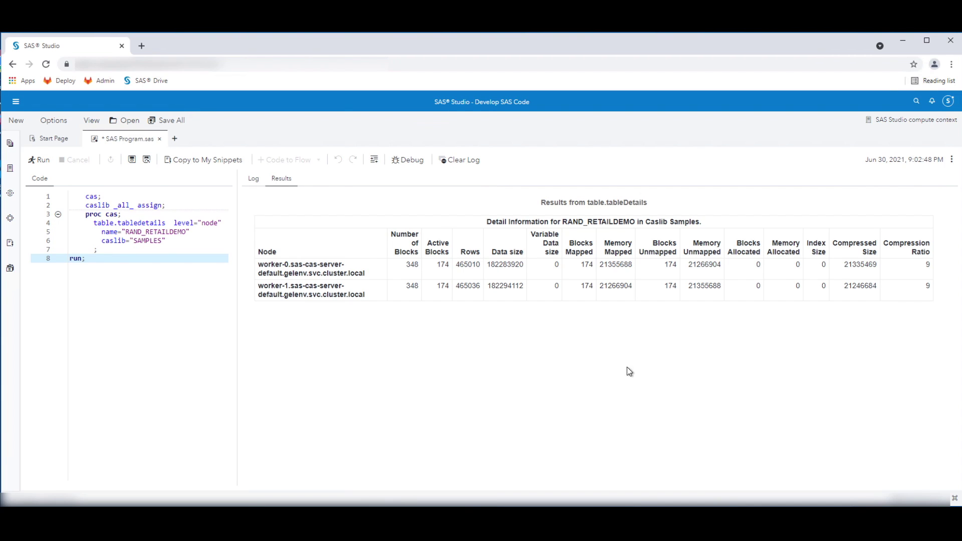
- Rerun the table details and highlight worker-1 with 348 active, 348 mapped, 0 unmapped blocks
left_click(40, 160)
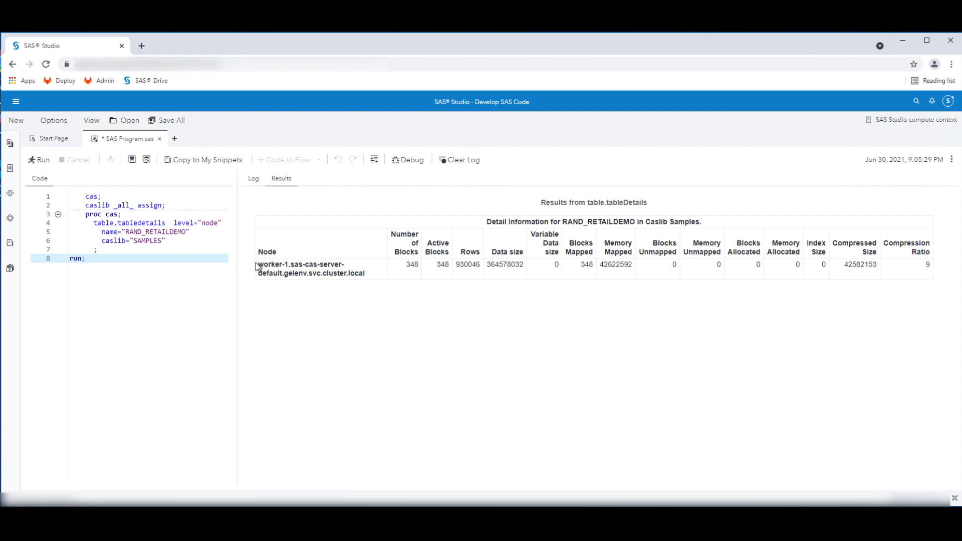
left_click_drag(257, 265, 375, 276)
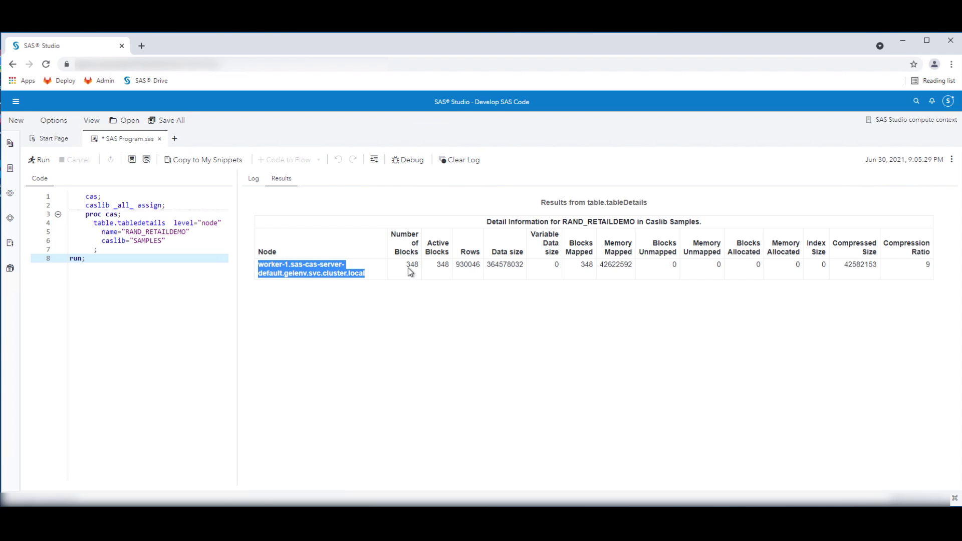
left_click_drag(434, 265, 454, 266)
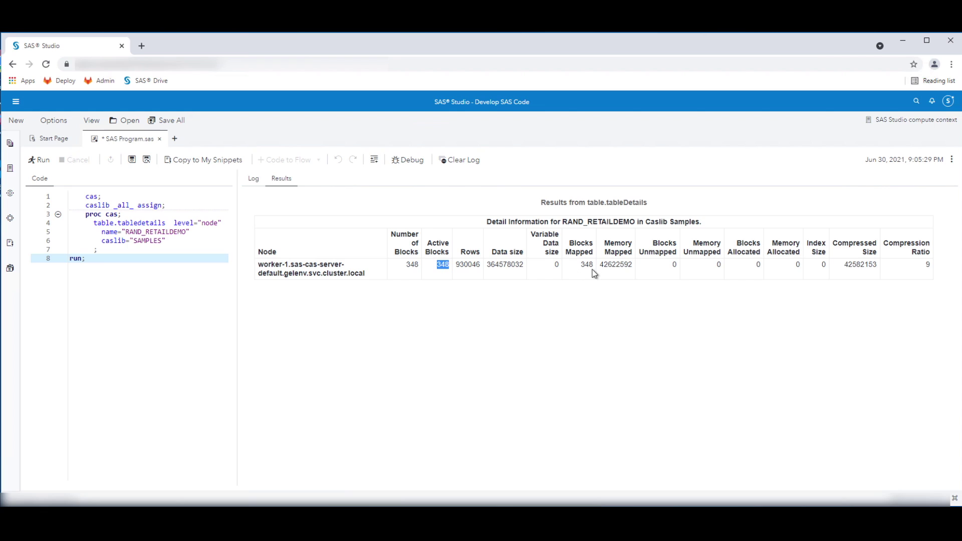
left_click_drag(576, 269, 599, 266)
left_click(677, 269)
double_click(675, 266)
- Open the Retail Insights report, drill FAST's sales into health, then view Geographic Effectiveness
left_click(16, 101)
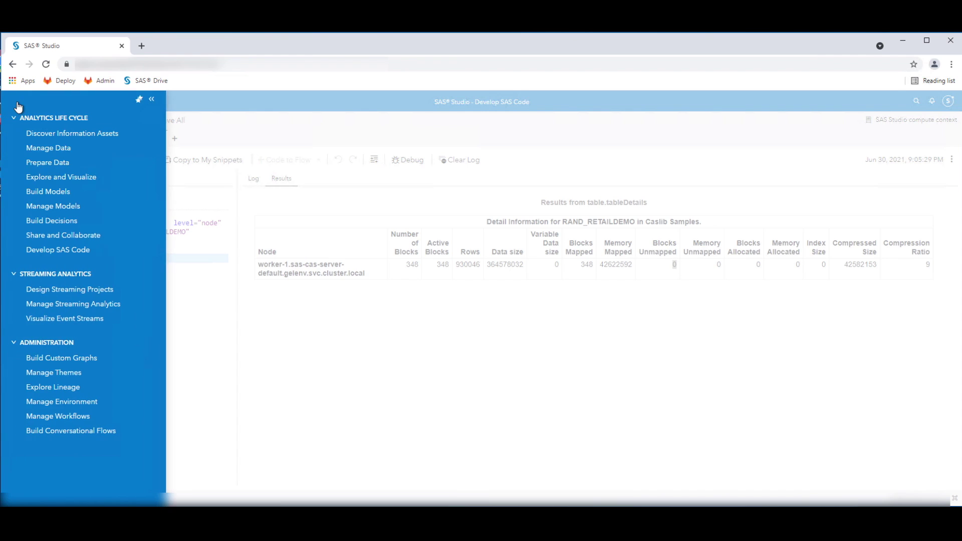
left_click(31, 178)
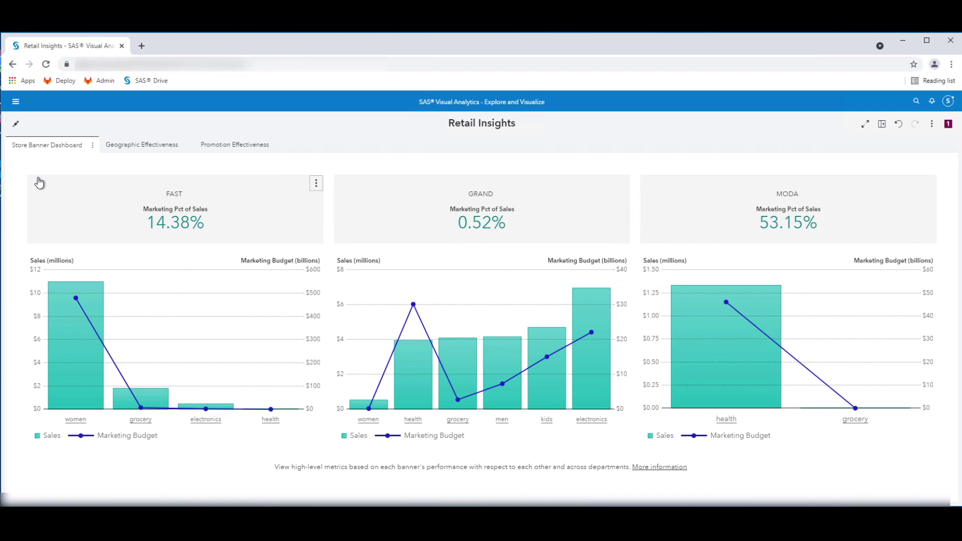
left_click(269, 420)
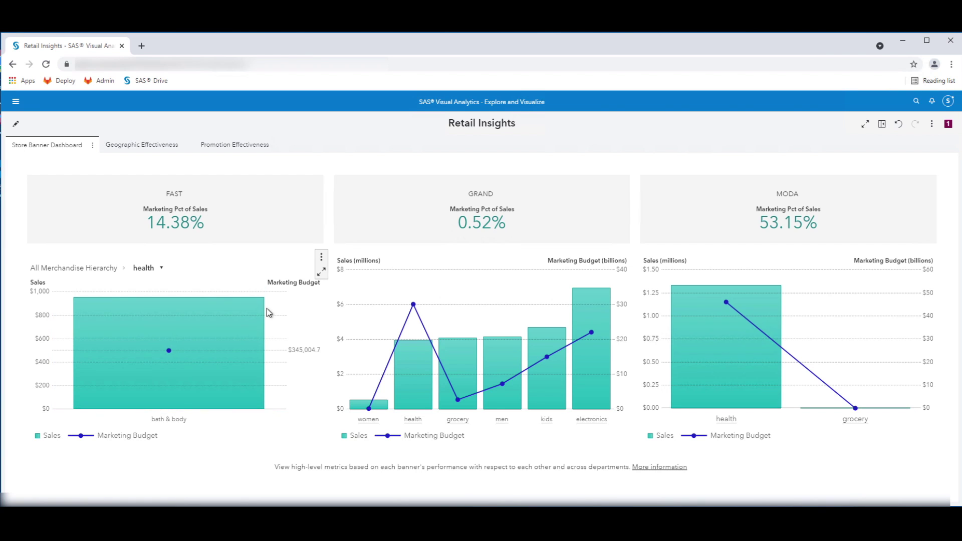
left_click(167, 147)
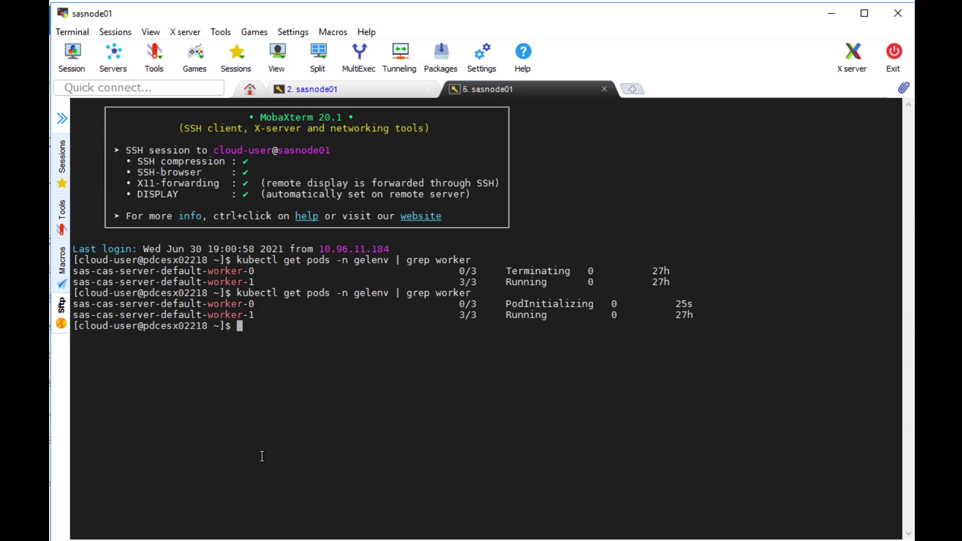
- Rerun kubectl get pods -n gelenv | grep worker until worker-0 shows Running 3/3
key("Up")
key("Return")
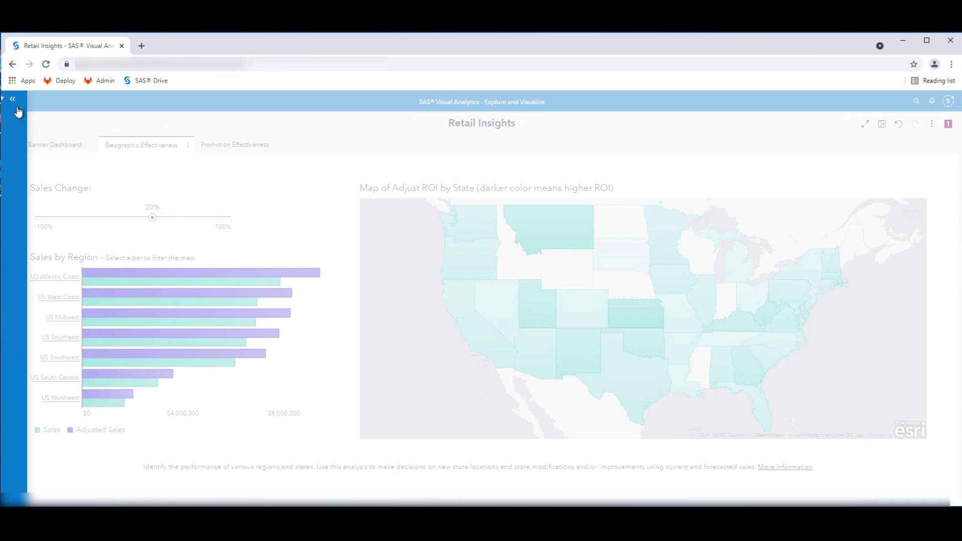
left_click(12, 99)
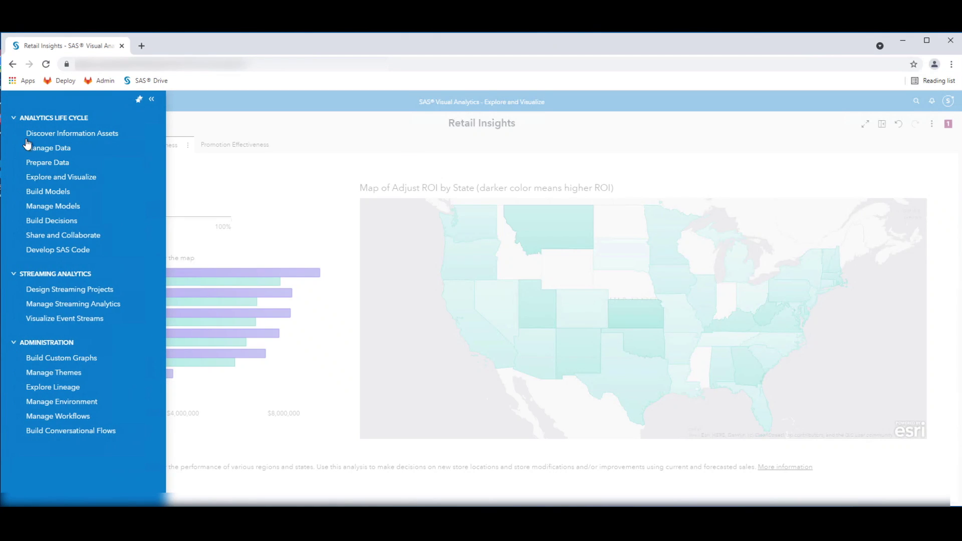
- From Develop SAS Code, rerun the table details and highlight the sole remaining worker-1 node
left_click(40, 250)
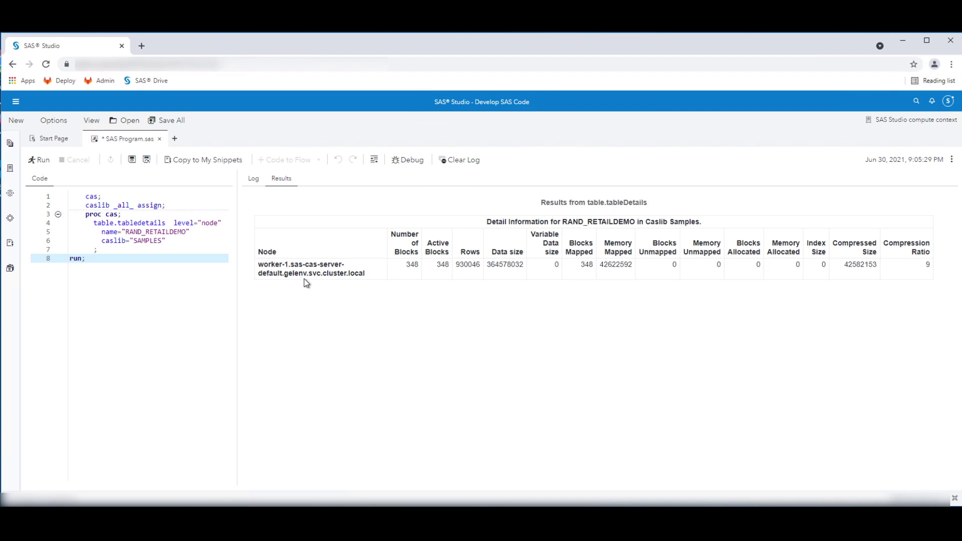
left_click(39, 162)
left_click_drag(260, 264, 369, 280)
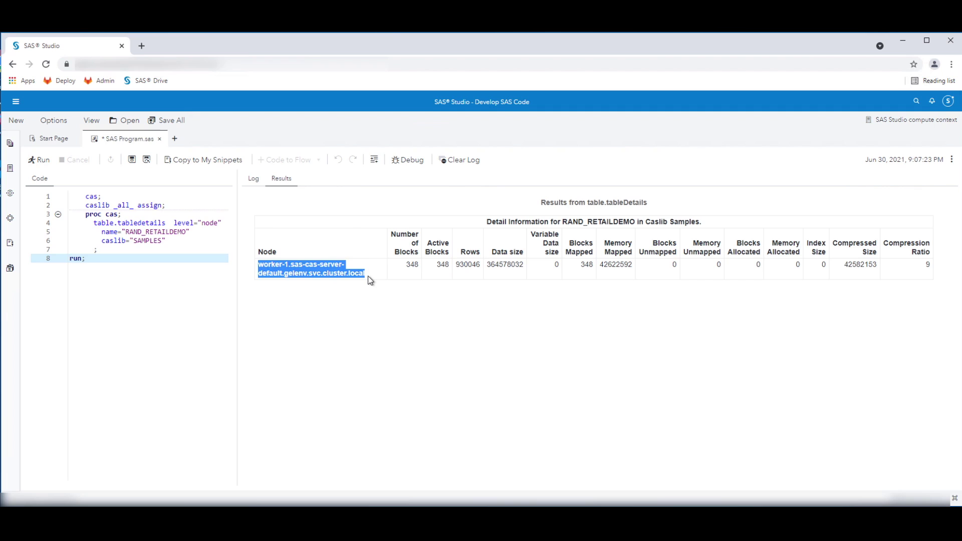
left_click(374, 278)
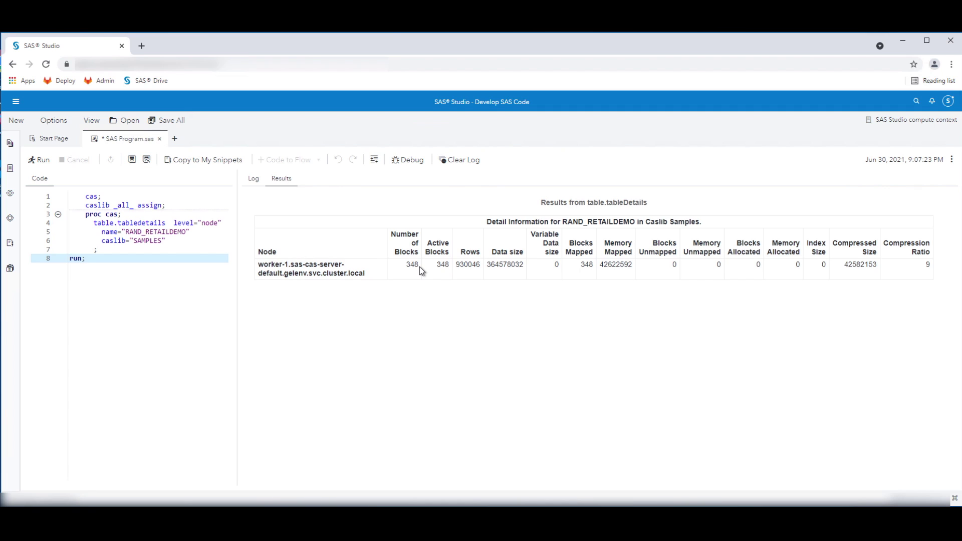